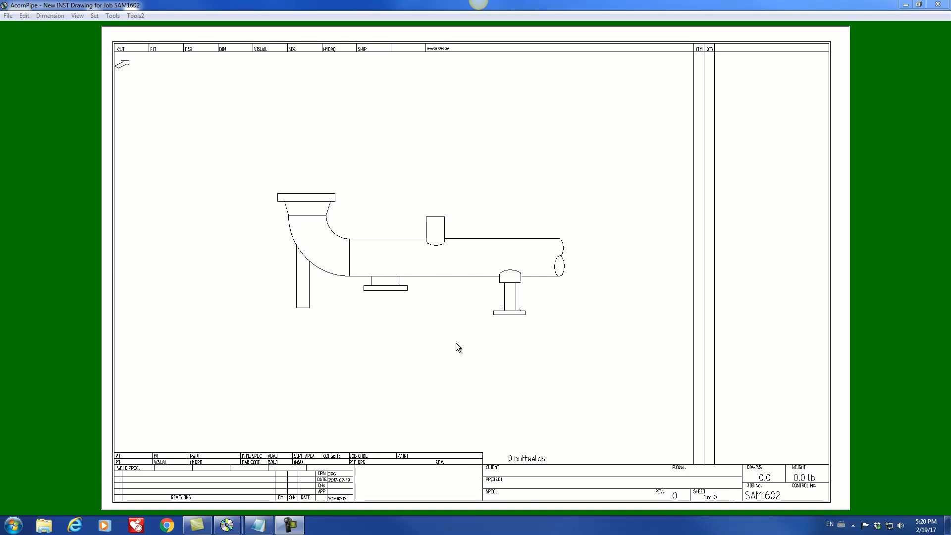
Step: Select the small flange at the foot of the lower branch near the pipe's open end and nudge it down and up
{"action": "right_click", "coordinate": [477, 304]}
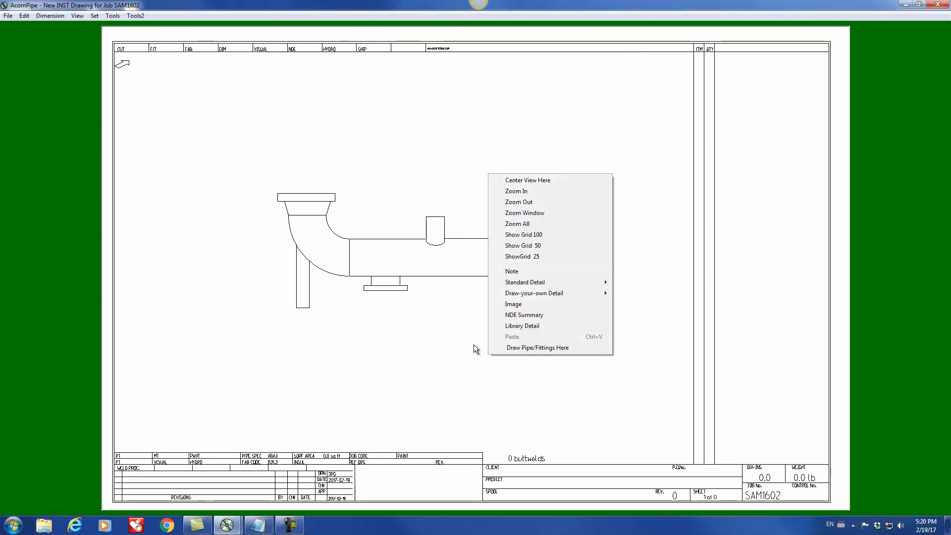
{"action": "left_click", "coordinate": [474, 346]}
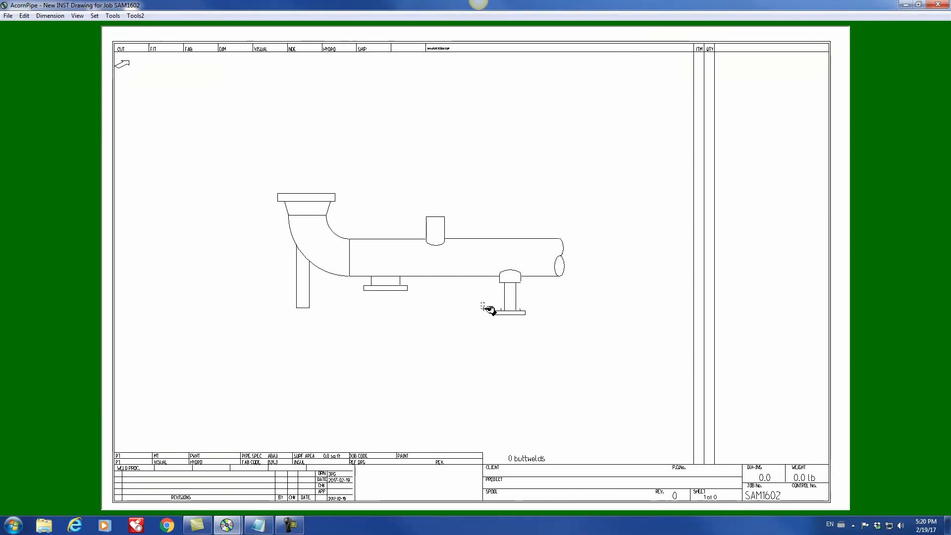
{"action": "left_click_drag", "start_coordinate": [483, 308], "coordinate": [539, 321]}
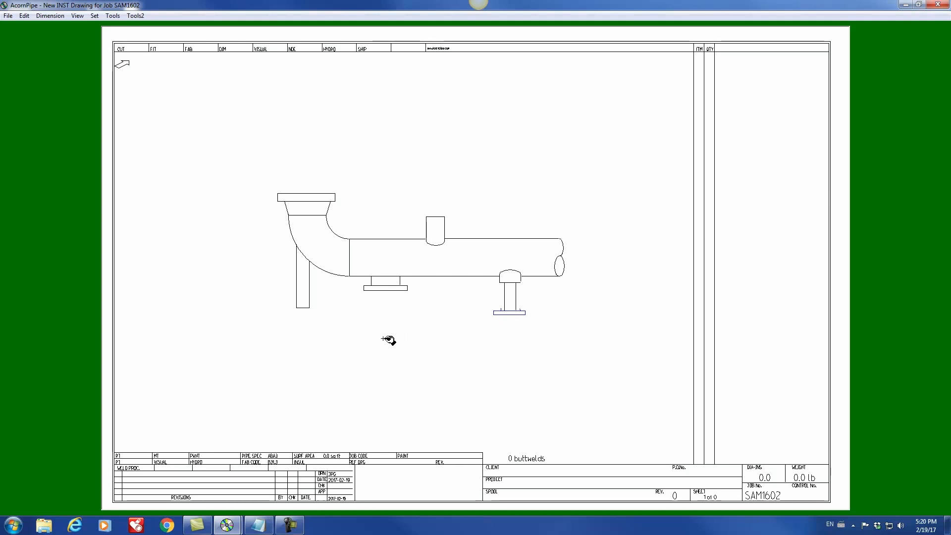
{"action": "key", "text": "Down"}
{"action": "key", "text": "Down"}
{"action": "key", "text": "Down"}
{"action": "key", "text": "Down"}
{"action": "key", "text": "Down"}
{"action": "key", "text": "Up"}
{"action": "key", "text": "Up"}
{"action": "key", "text": "Up"}
{"action": "key", "text": "Down"}
{"action": "key", "text": "Down"}
{"action": "key", "text": "Down"}
{"action": "key", "text": "Up"}
{"action": "key", "text": "Up"}
{"action": "key", "text": "Up"}
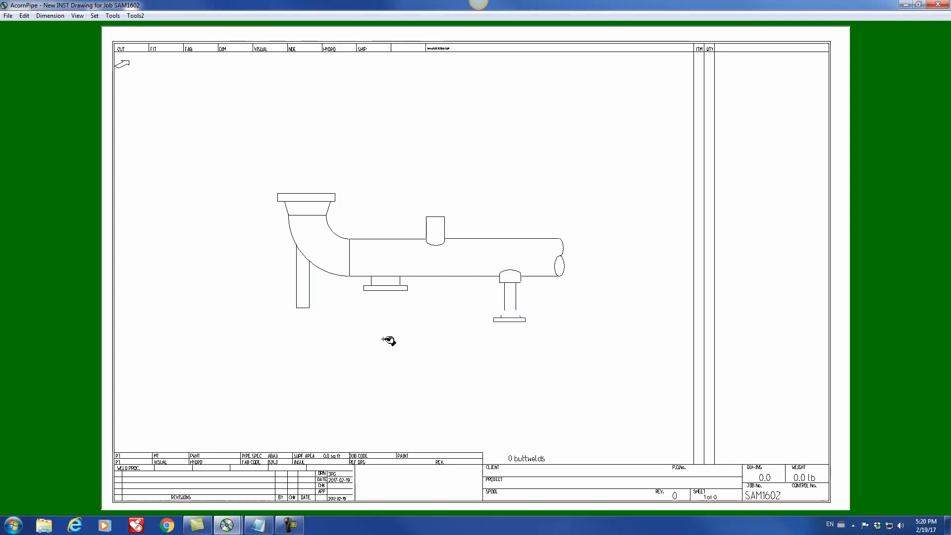
Step: Move the selected flange away from its branch, down and left into the empty area below the main pipe
{"action": "key", "text": "Down"}
{"action": "key", "text": "Down"}
{"action": "key", "text": "Left"}
{"action": "key", "text": "Left"}
{"action": "key", "text": "Left"}
{"action": "key", "text": "Left"}
{"action": "key", "text": "Left"}
{"action": "key", "text": "Right"}
{"action": "key", "text": "Right"}
{"action": "key", "text": "Right"}
{"action": "key", "text": "Right"}
{"action": "key", "text": "Right"}
{"action": "key", "text": "Right"}
{"action": "key", "text": "Right"}
{"action": "key", "text": "Right"}
{"action": "key", "text": "Left"}
{"action": "key", "text": "Left"}
{"action": "key", "text": "Left"}
{"action": "key", "text": "Left"}
{"action": "key", "text": "Left"}
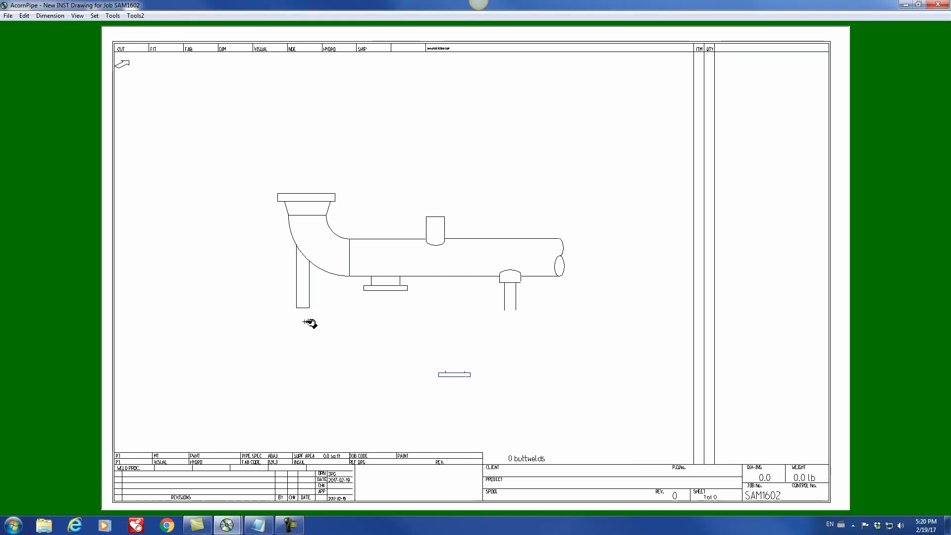
{"action": "key", "text": "Left"}
{"action": "key", "text": "Left"}
{"action": "key", "text": "Left"}
{"action": "key", "text": "Left"}
{"action": "key", "text": "Left"}
{"action": "key", "text": "Left"}
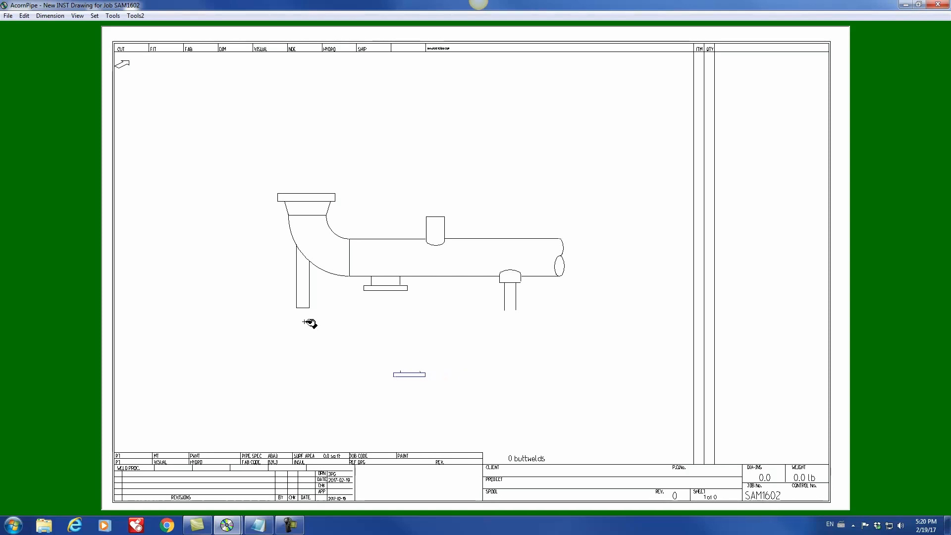
Step: Move the detached flange back up and right onto the end of its lower branch
{"action": "key", "text": "Up"}
{"action": "key", "text": "Up"}
{"action": "key", "text": "Up"}
{"action": "key", "text": "Up"}
{"action": "key", "text": "Up"}
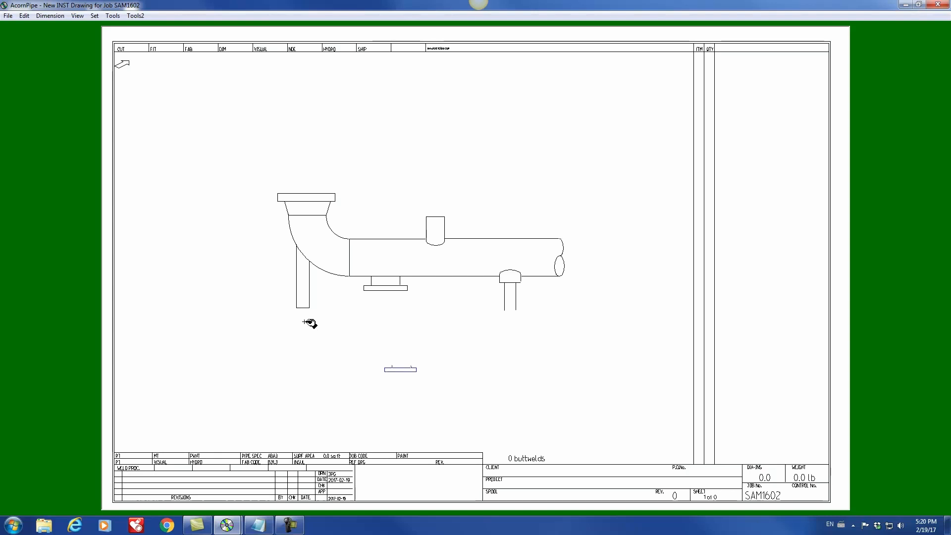
{"action": "key", "text": "Up"}
{"action": "key", "text": "Up"}
{"action": "key", "text": "Down"}
{"action": "key", "text": "Down"}
{"action": "key", "text": "Down"}
{"action": "key", "text": "Down"}
{"action": "key", "text": "Down"}
{"action": "key", "text": "Down"}
{"action": "key", "text": "Right"}
{"action": "key", "text": "Right"}
{"action": "key", "text": "Right"}
{"action": "key", "text": "Right"}
{"action": "key", "text": "Right"}
{"action": "key", "text": "Right"}
{"action": "key", "text": "Right"}
{"action": "key", "text": "Right"}
{"action": "key", "text": "Right"}
{"action": "key", "text": "Right"}
{"action": "key", "text": "Up"}
{"action": "key", "text": "Up"}
{"action": "key", "text": "Up"}
{"action": "key", "text": "Up"}
{"action": "key", "text": "Up"}
{"action": "key", "text": "Up"}
{"action": "key", "text": "Up"}
{"action": "key", "text": "Up"}
{"action": "key", "text": "Up"}
{"action": "key", "text": "Up"}
{"action": "key", "text": "Up"}
{"action": "key", "text": "Up"}
{"action": "key", "text": "Up"}
{"action": "key", "text": "Up"}
{"action": "key", "text": "Up"}
{"action": "key", "text": "Up"}
{"action": "key", "text": "Up"}
{"action": "key", "text": "Up"}
{"action": "key", "text": "Up"}
{"action": "key", "text": "Up"}
{"action": "key", "text": "Up"}
{"action": "key", "text": "Up"}
{"action": "key", "text": "Left"}
{"action": "key", "text": "Down"}
{"action": "key", "text": "Down"}
{"action": "key", "text": "Down"}
{"action": "key", "text": "Up"}
{"action": "key", "text": "Up"}
{"action": "key", "text": "Up"}
{"action": "key", "text": "Up"}
{"action": "key", "text": "Up"}
{"action": "key", "text": "Up"}
{"action": "key", "text": "Up"}
{"action": "key", "text": "Up"}
{"action": "key", "text": "Up"}
{"action": "key", "text": "Up"}
{"action": "key", "text": "Up"}
{"action": "key", "text": "Up"}
{"action": "key", "text": "Up"}
{"action": "key", "text": "Up"}
{"action": "key", "text": "Up"}
{"action": "key", "text": "Up"}
{"action": "key", "text": "Up"}
{"action": "key", "text": "Up"}
{"action": "key", "text": "Up"}
{"action": "key", "text": "Up"}
{"action": "key", "text": "Up"}
{"action": "key", "text": "Up"}
{"action": "key", "text": "Up"}
{"action": "key", "text": "Up"}
{"action": "key", "text": "Up"}
{"action": "key", "text": "Up"}
{"action": "key", "text": "Up"}
{"action": "key", "text": "Up"}
{"action": "key", "text": "Up"}
{"action": "key", "text": "Up"}
{"action": "key", "text": "Up"}
{"action": "key", "text": "Up"}
{"action": "key", "text": "Up"}
{"action": "key", "text": "Up"}
{"action": "key", "text": "Up"}
{"action": "key", "text": "Up"}
{"action": "key", "text": "Up"}
{"action": "key", "text": "Up"}
{"action": "key", "text": "Up"}
{"action": "key", "text": "Up"}
{"action": "key", "text": "Up"}
{"action": "key", "text": "Up"}
{"action": "key", "text": "Up"}
{"action": "key", "text": "Up"}
{"action": "key", "text": "Up"}
{"action": "key", "text": "Up"}
{"action": "key", "text": "Right"}
{"action": "key", "text": "Left"}
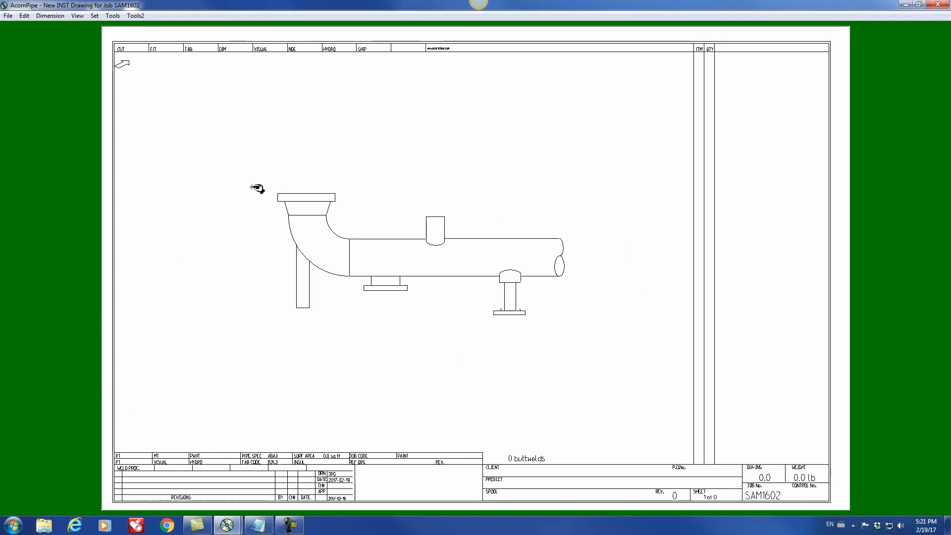
Step: Select the entire pipe assembly and move it straight up to just below the sheet's upper border
{"action": "mouse_move", "coordinate": [263, 186]}
{"action": "left_mouse_down"}
{"action": "mouse_move", "coordinate": [467, 303]}
{"action": "mouse_move", "coordinate": [600, 329]}
{"action": "left_mouse_up"}
{"action": "key", "text": "Up"}
{"action": "key", "text": "Up"}
{"action": "key", "text": "Up"}
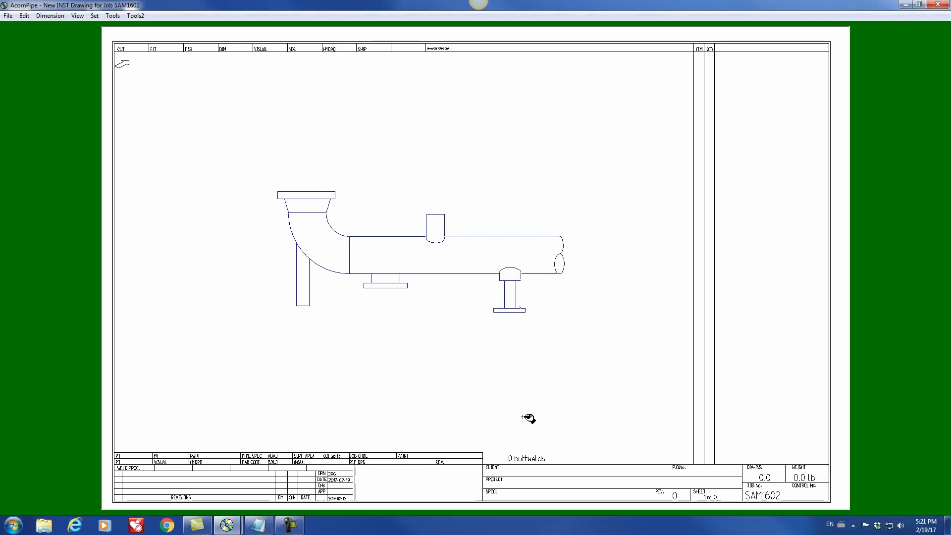
{"action": "key", "text": "Up"}
{"action": "key", "text": "Up"}
{"action": "key", "text": "Up"}
{"action": "key", "text": "Up"}
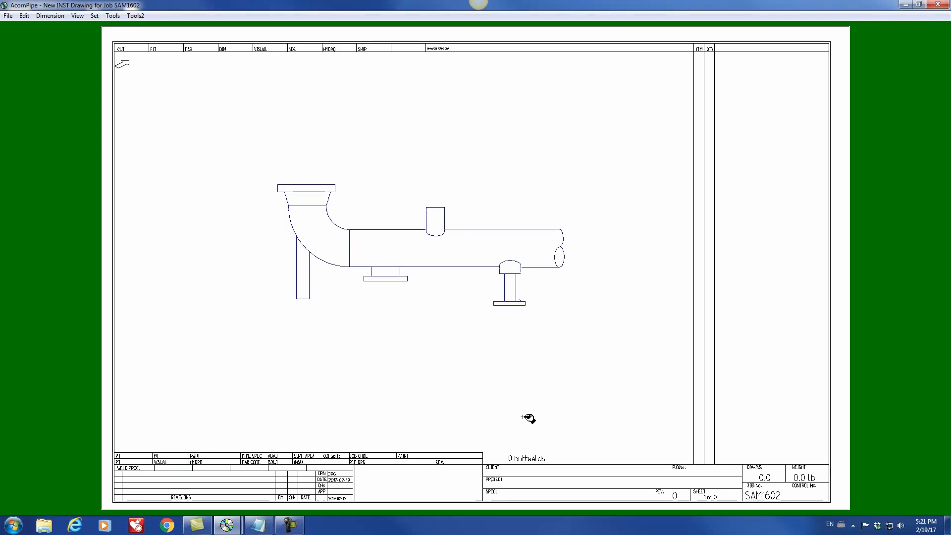
{"action": "key", "text": "Up"}
{"action": "key", "text": "Up"}
{"action": "key", "text": "Up"}
{"action": "key", "text": "Up"}
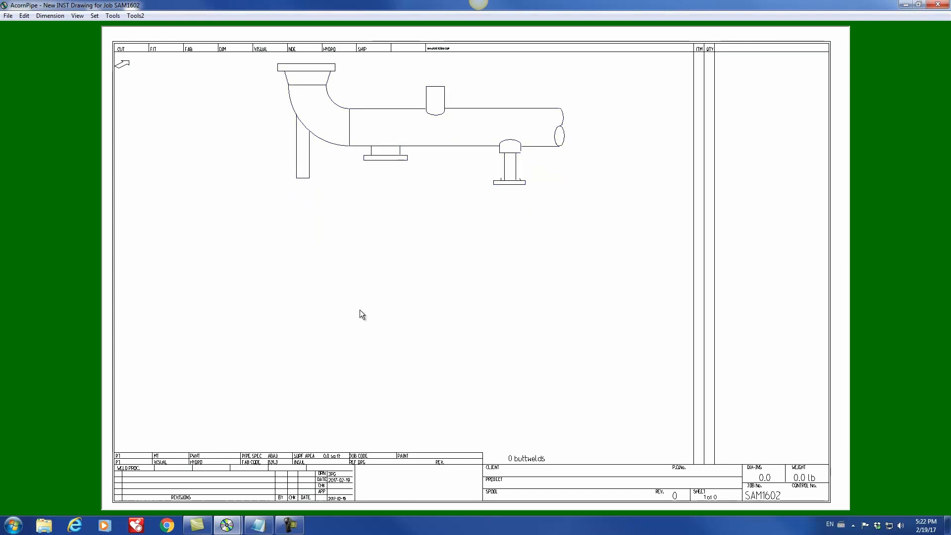
Step: Draw a short horizontal detail line in the empty area below the pipe assembly
{"action": "right_click", "coordinate": [355, 293]}
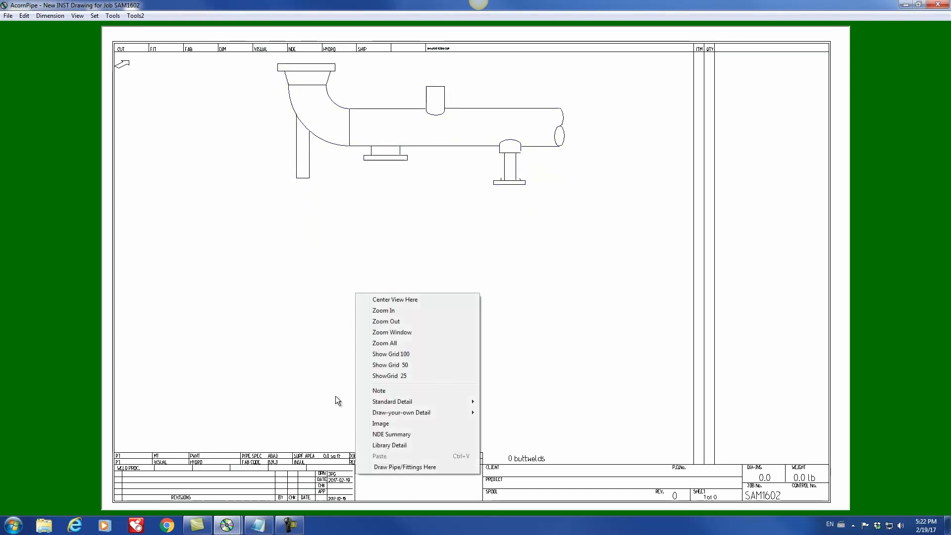
{"action": "mouse_move", "coordinate": [384, 417]}
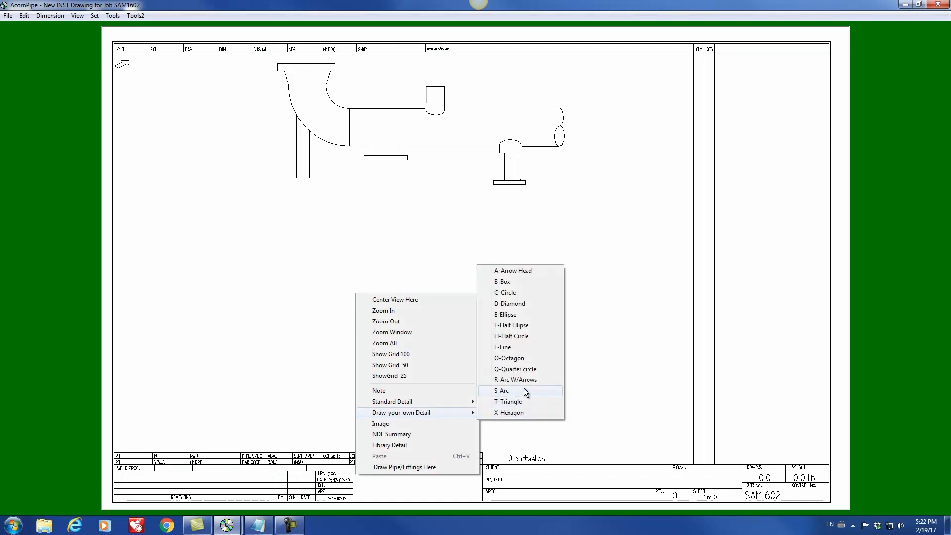
{"action": "left_click", "coordinate": [524, 345]}
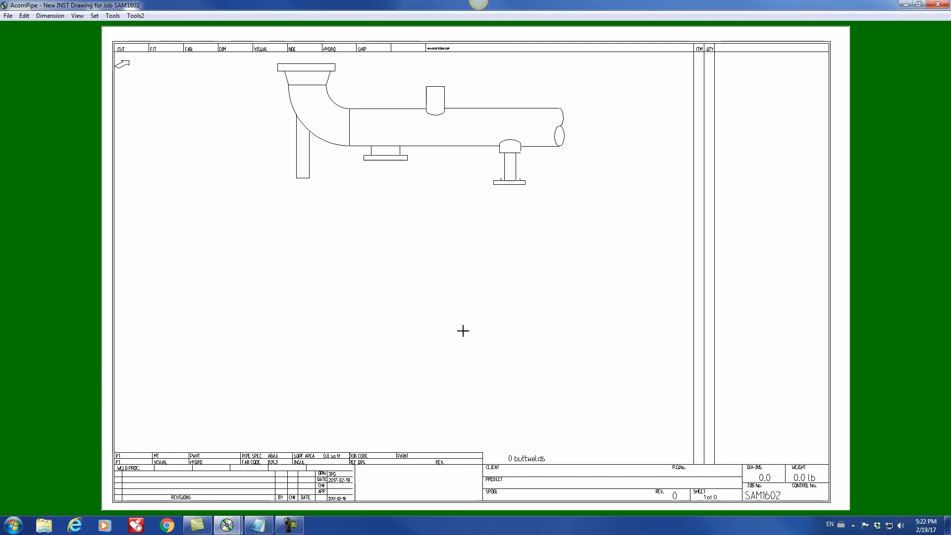
{"action": "left_click", "coordinate": [352, 284]}
{"action": "left_click", "coordinate": [432, 284]}
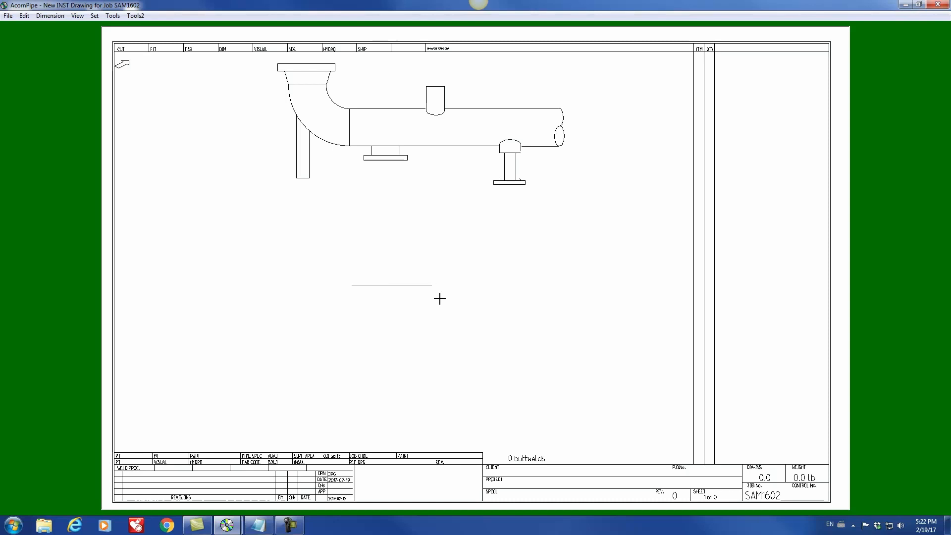
Step: Draw a short vertical line across the horizontal line's right end and place a parallel copy a short distance to its right
{"action": "left_click", "coordinate": [431, 266]}
{"action": "left_click", "coordinate": [479, 314]}
{"action": "key", "text": "Left"}
{"action": "key", "text": "Left"}
{"action": "key", "text": "Left"}
{"action": "key", "text": "Left"}
{"action": "key", "text": "Left"}
{"action": "key", "text": "Left"}
{"action": "key", "text": "Left"}
{"action": "key", "text": "Left"}
{"action": "key", "text": "Left"}
{"action": "key", "text": "Left"}
{"action": "key", "text": "Left"}
{"action": "key", "text": "Left"}
{"action": "key", "text": "Left"}
{"action": "key", "text": "Left"}
{"action": "key", "text": "Left"}
{"action": "key", "text": "Left"}
{"action": "key", "text": "Left"}
{"action": "key", "text": "Left"}
{"action": "key", "text": "Left"}
{"action": "key", "text": "Left"}
{"action": "key", "text": "Left"}
{"action": "key", "text": "Left"}
{"action": "key", "text": "Left"}
{"action": "key", "text": "Down"}
{"action": "key", "text": "Down"}
{"action": "key", "text": "Down"}
{"action": "key", "text": "Down"}
{"action": "key", "text": "Down"}
{"action": "key", "text": "Down"}
{"action": "key", "text": "Down"}
{"action": "key", "text": "Down"}
{"action": "key", "text": "Down"}
{"action": "key", "text": "Down"}
{"action": "key", "text": "Down"}
{"action": "key", "text": "Down"}
{"action": "key", "text": "Left"}
{"action": "key", "text": "Left"}
{"action": "key", "text": "Left"}
{"action": "key", "text": "Left"}
{"action": "key", "text": "Left"}
{"action": "key", "text": "Left"}
{"action": "key", "text": "Left"}
{"action": "key", "text": "Left"}
{"action": "key", "text": "Left"}
{"action": "key", "text": "Right"}
{"action": "key", "text": "Right"}
{"action": "key", "text": "Right"}
{"action": "key", "text": "Right"}
{"action": "key", "text": "Right"}
{"action": "key", "text": "Right"}
{"action": "key", "text": "Right"}
{"action": "key", "text": "Right"}
{"action": "key", "text": "Right"}
{"action": "key", "text": "Right"}
{"action": "key", "text": "Right"}
{"action": "key", "text": "Right"}
{"action": "key", "text": "Right"}
{"action": "key", "text": "Right"}
{"action": "key", "text": "Right"}
{"action": "key", "text": "Right"}
{"action": "key", "text": "Right"}
{"action": "key", "text": "Right"}
{"action": "key", "text": "Right"}
{"action": "key", "text": "Right"}
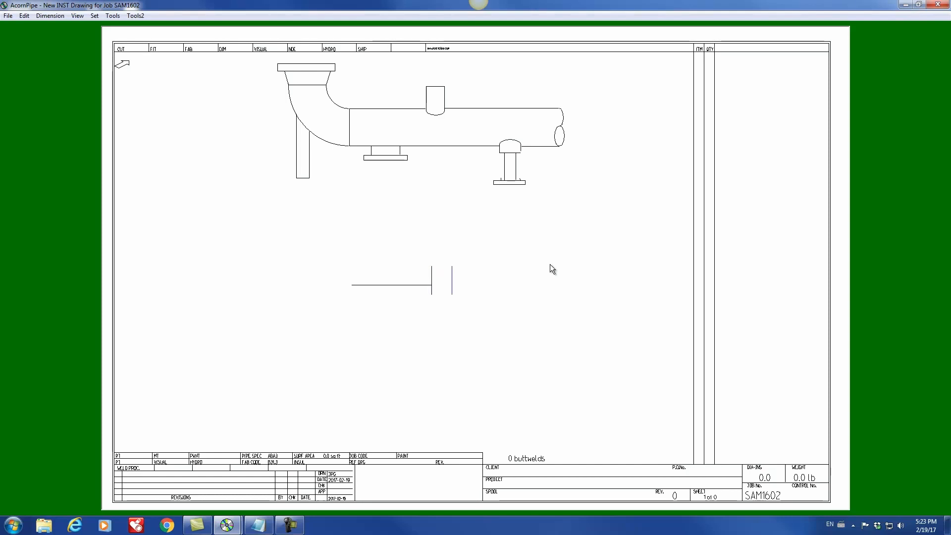
{"action": "key", "text": "Right"}
{"action": "key", "text": "Right"}
{"action": "key", "text": "Right"}
{"action": "key", "text": "Right"}
{"action": "key", "text": "Right"}
{"action": "key", "text": "Right"}
{"action": "key", "text": "Right"}
{"action": "key", "text": "Right"}
{"action": "key", "text": "Right"}
{"action": "key", "text": "Right"}
Step: Draw a horizontal line joining the upper ends of the two short vertical lines
{"action": "right_click", "coordinate": [550, 264]}
{"action": "mouse_move", "coordinate": [582, 386]}
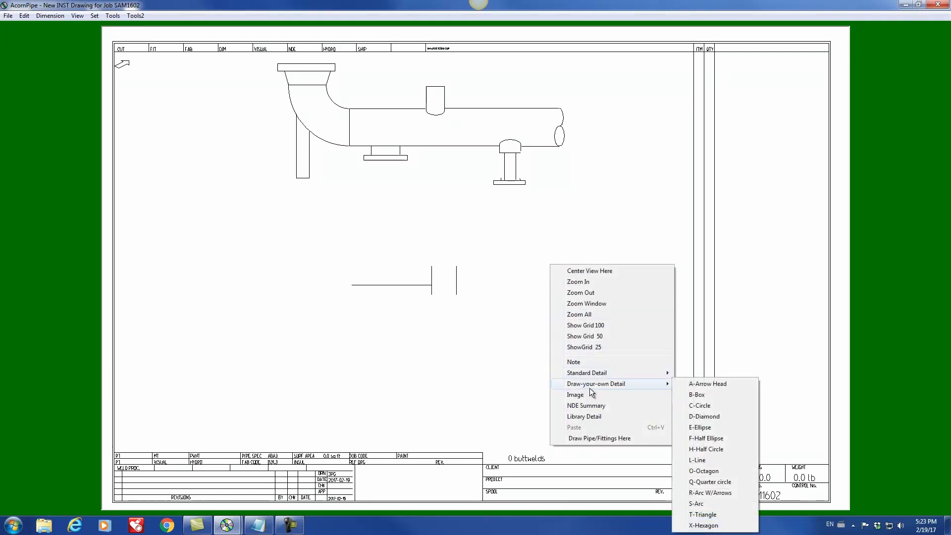
{"action": "left_click", "coordinate": [706, 460]}
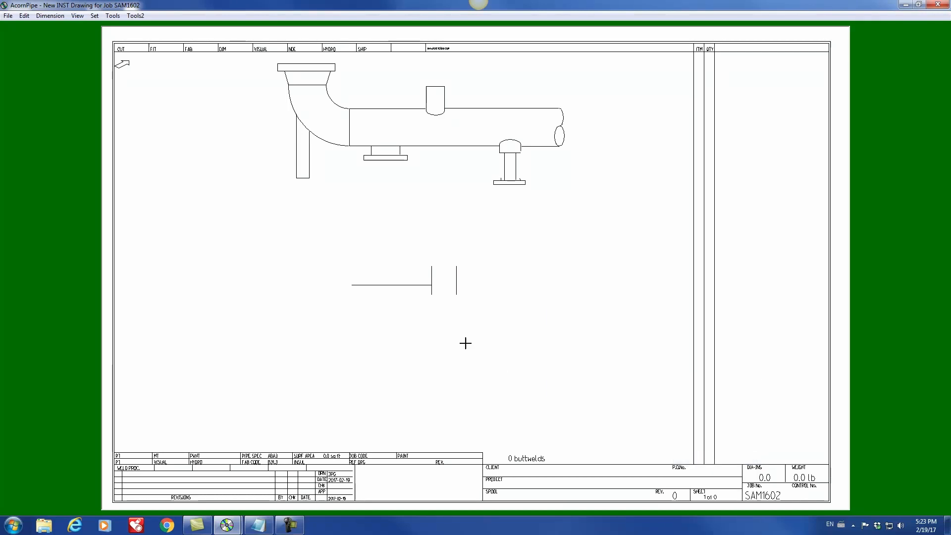
{"action": "left_click", "coordinate": [448, 244]}
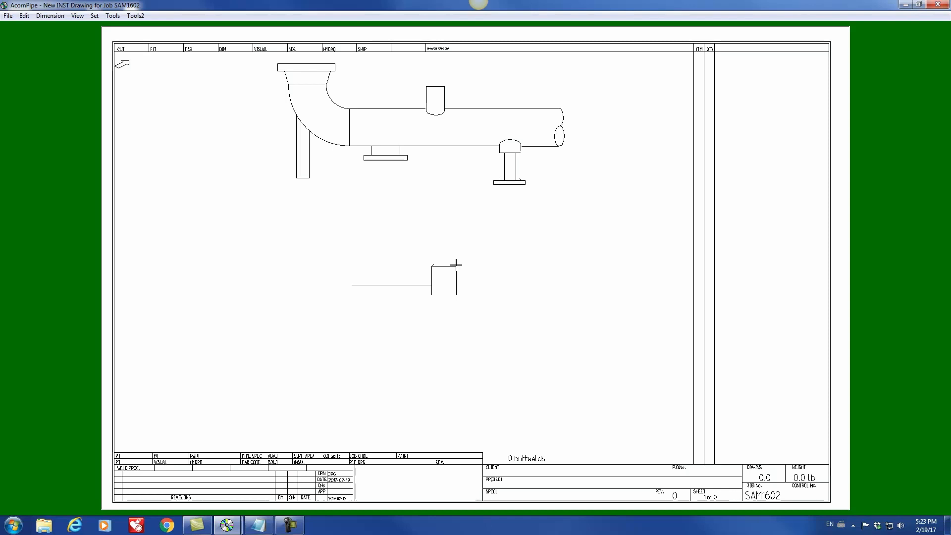
{"action": "left_click", "coordinate": [456, 266]}
Step: Close the lower ends of the two vertical lines with a downward-bulging half ellipse to complete the upper branch
{"action": "right_click", "coordinate": [546, 310]}
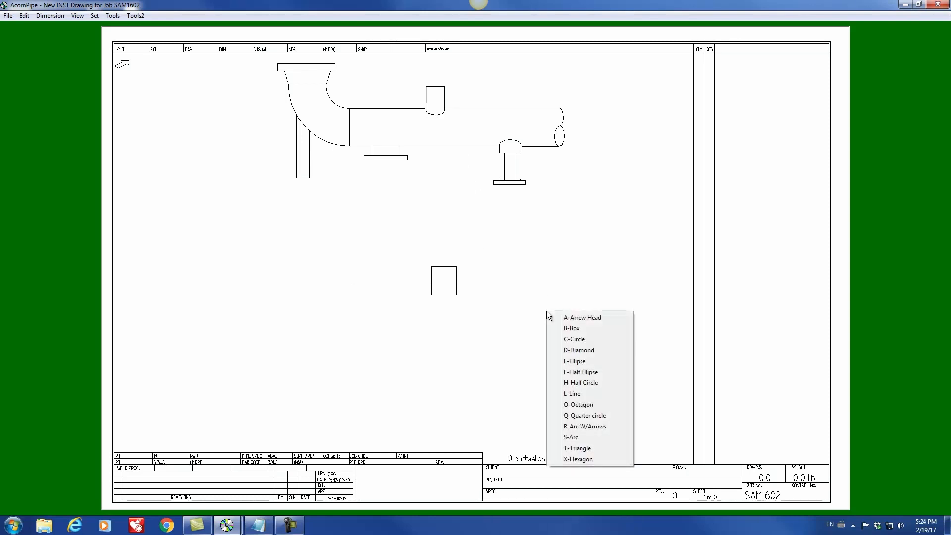
{"action": "left_click", "coordinate": [575, 372]}
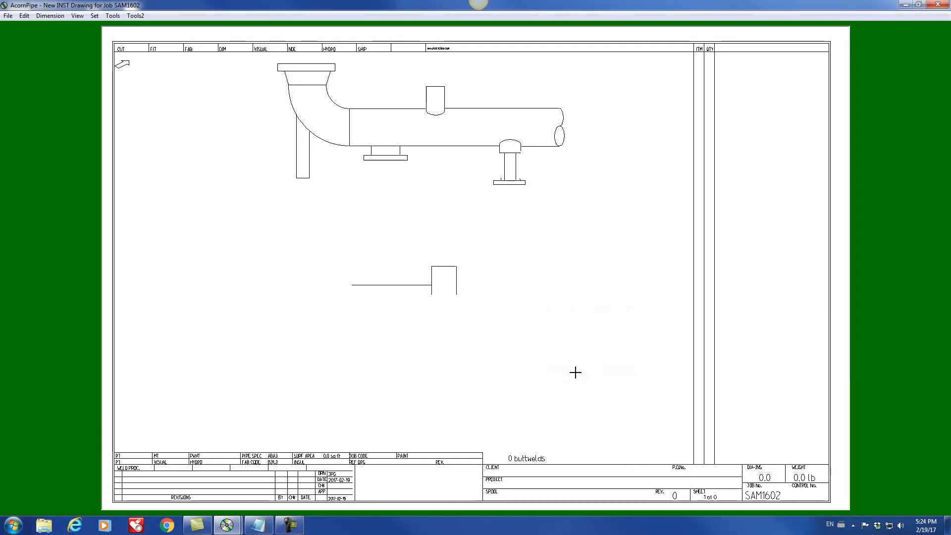
{"action": "left_click", "coordinate": [452, 298]}
{"action": "left_click", "coordinate": [431, 296]}
Step: Outline the pipe body with lines along its upper edge beyond the branch, its left end and its lower edge
{"action": "left_click", "coordinate": [562, 285]}
{"action": "left_click", "coordinate": [351, 286]}
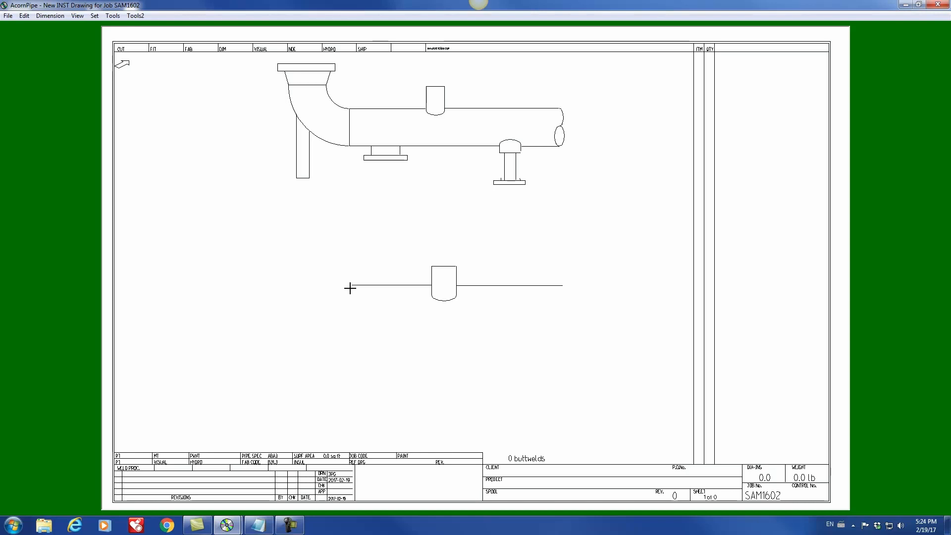
{"action": "left_click", "coordinate": [352, 328]}
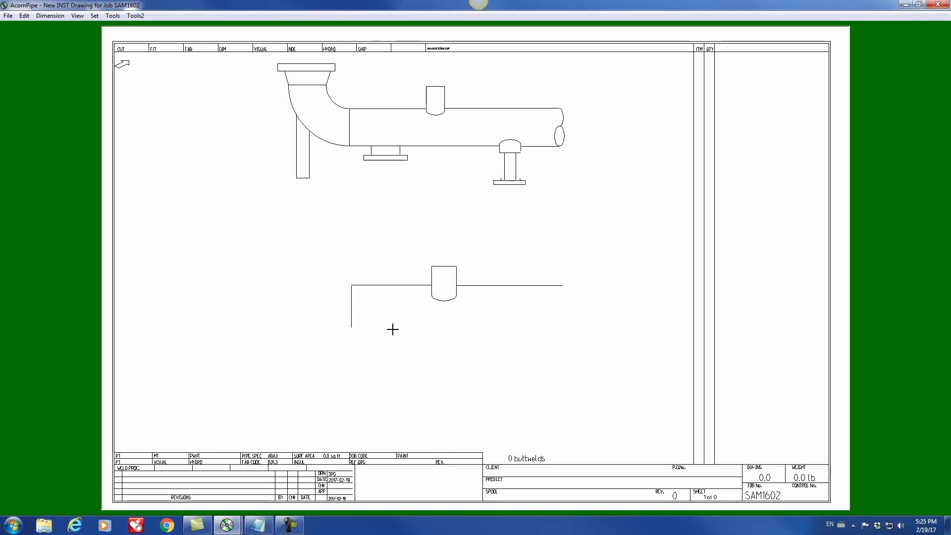
{"action": "left_click", "coordinate": [354, 331], "text": "alt"}
{"action": "left_click", "coordinate": [514, 327]}
Step: Draw a short vertical line at the lower edge's right end and place a parallel copy to its right for the lower branch
{"action": "left_click_drag", "start_coordinate": [506, 316], "coordinate": [524, 346]}
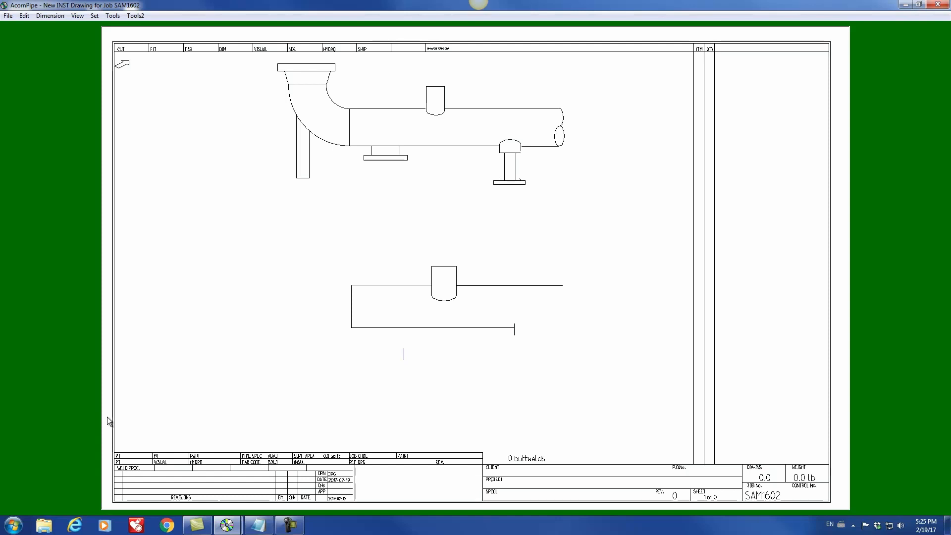
{"action": "key", "text": "Right"}
{"action": "key", "text": "Right"}
{"action": "key", "text": "Up"}
{"action": "key", "text": "Left"}
{"action": "key", "text": "Left"}
{"action": "key", "text": "Left"}
{"action": "key", "text": "Left"}
{"action": "key", "text": "Left"}
{"action": "key", "text": "Right"}
{"action": "key", "text": "Right"}
{"action": "key", "text": "Right"}
{"action": "key", "text": "Right"}
{"action": "key", "text": "Right"}
{"action": "key", "text": "Right"}
{"action": "key", "text": "Right"}
{"action": "key", "text": "Right"}
{"action": "key", "text": "Right"}
Step: Close the lower branch with a bottom line and a half-ellipse top, and complete the pipe outline at its right end
{"action": "right_click", "coordinate": [555, 379]}
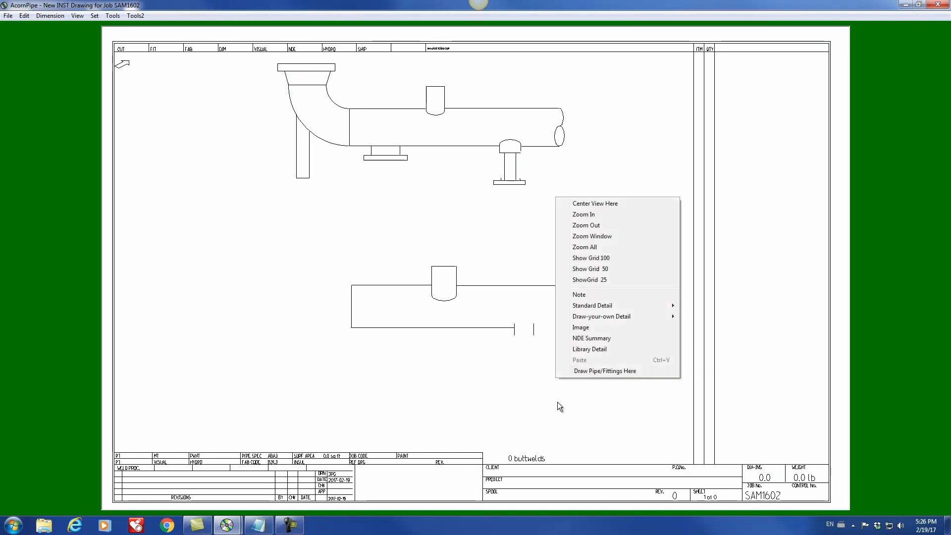
{"action": "mouse_move", "coordinate": [590, 317]}
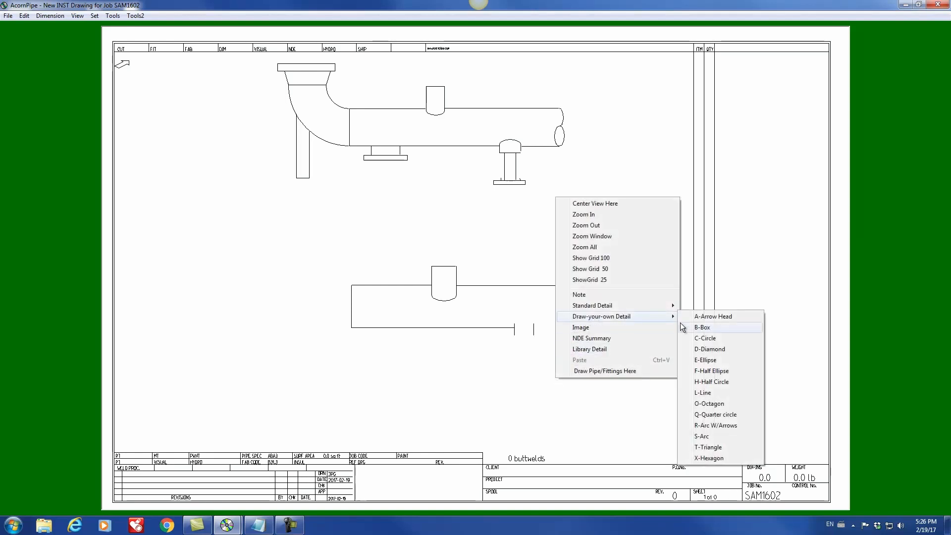
{"action": "left_click", "coordinate": [703, 393]}
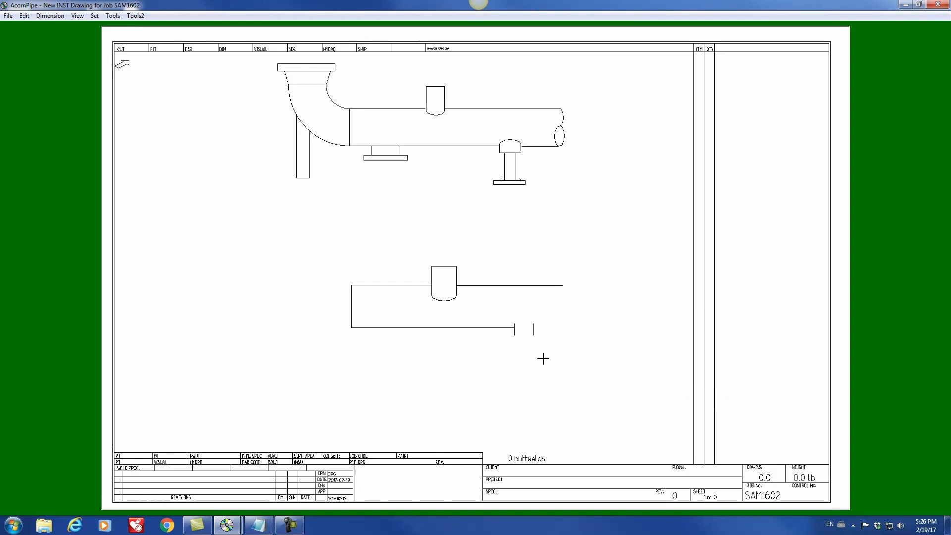
{"action": "left_click", "coordinate": [514, 335]}
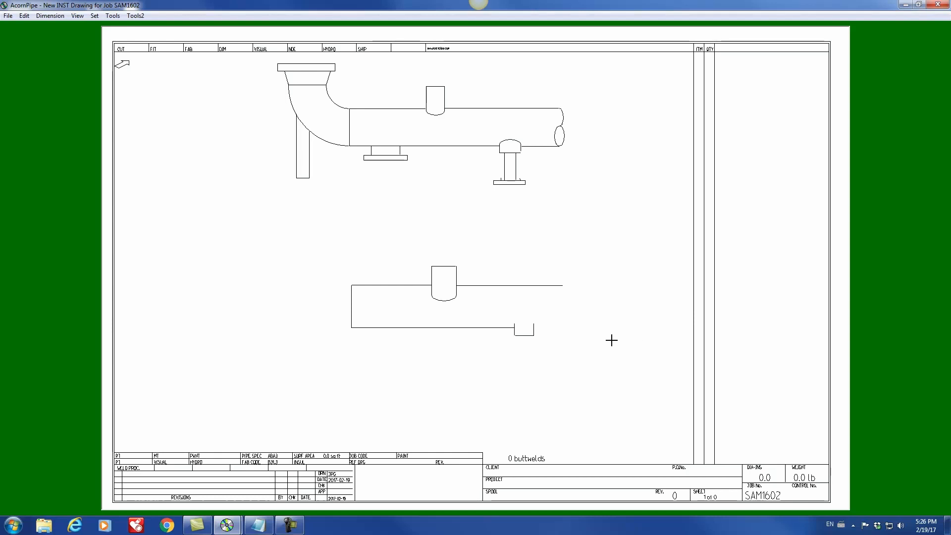
{"action": "left_click", "coordinate": [513, 322]}
{"action": "key", "text": "alt"}
{"action": "key", "text": "alt"}
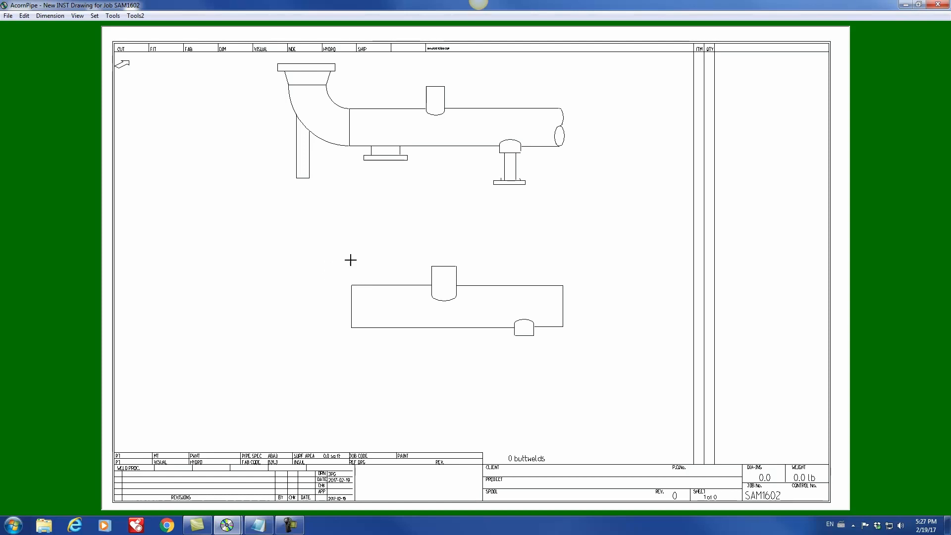
Step: Draw an elbow from the pipe's left end with two quarter-circle arcs and a straight line across its upper opening
{"action": "right_click", "coordinate": [625, 250]}
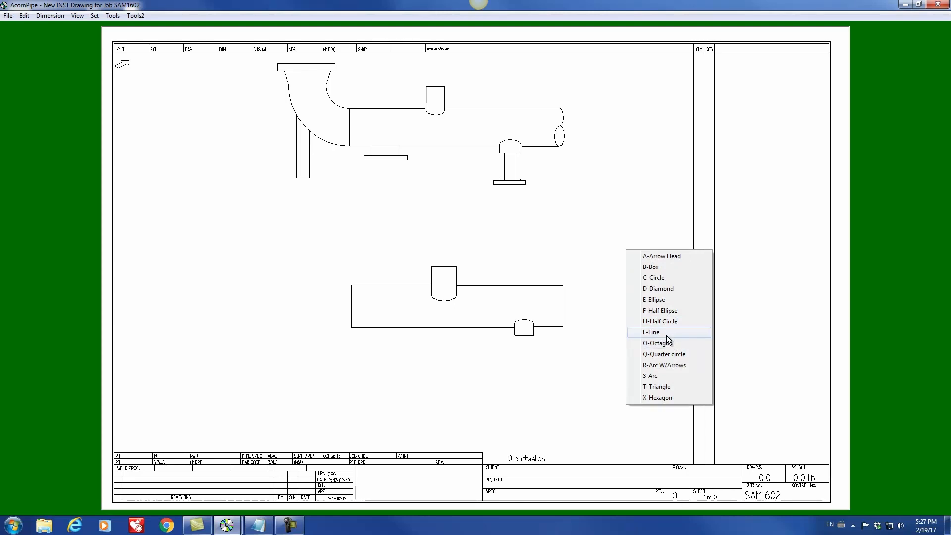
{"action": "left_click", "coordinate": [660, 365]}
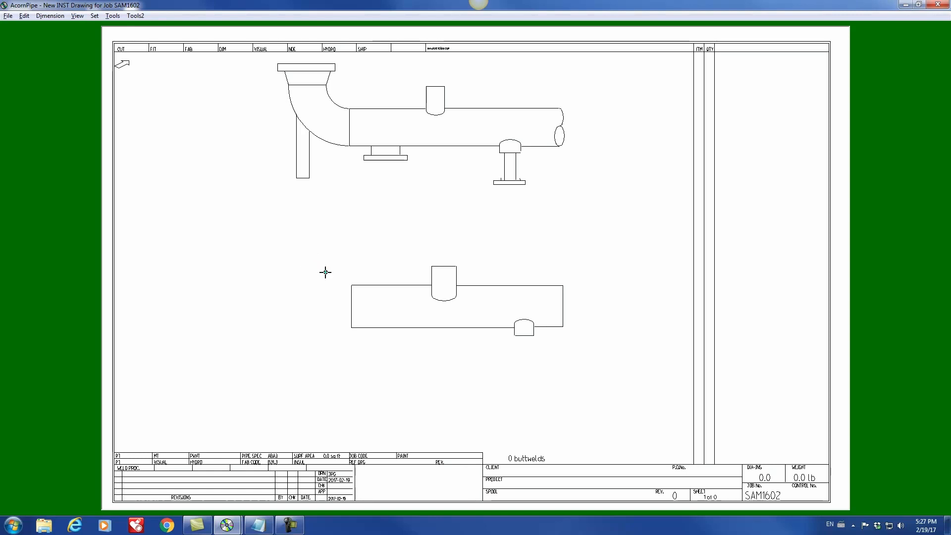
{"action": "left_click", "coordinate": [350, 285]}
{"action": "left_click", "coordinate": [326, 255]}
{"action": "left_click", "coordinate": [318, 254]}
{"action": "left_click", "coordinate": [283, 258]}
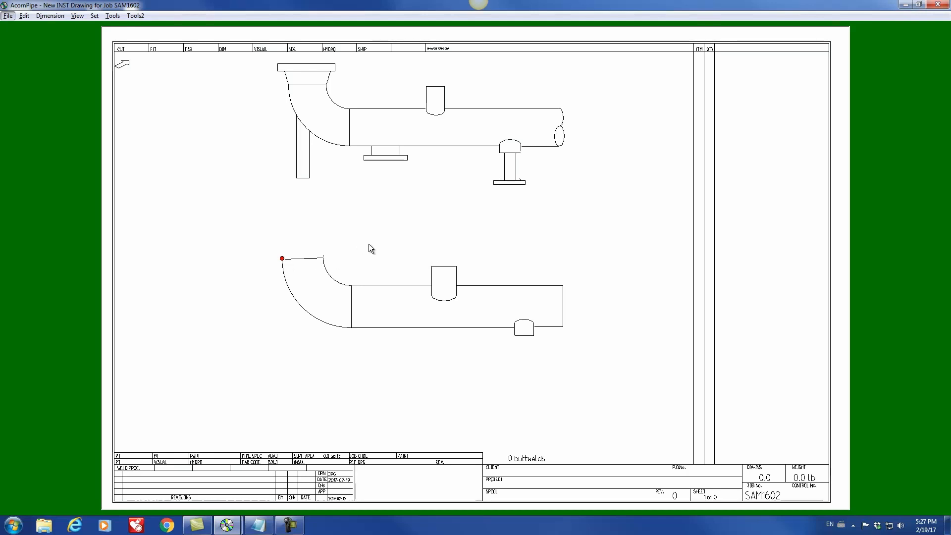
{"action": "key", "text": "Escape"}
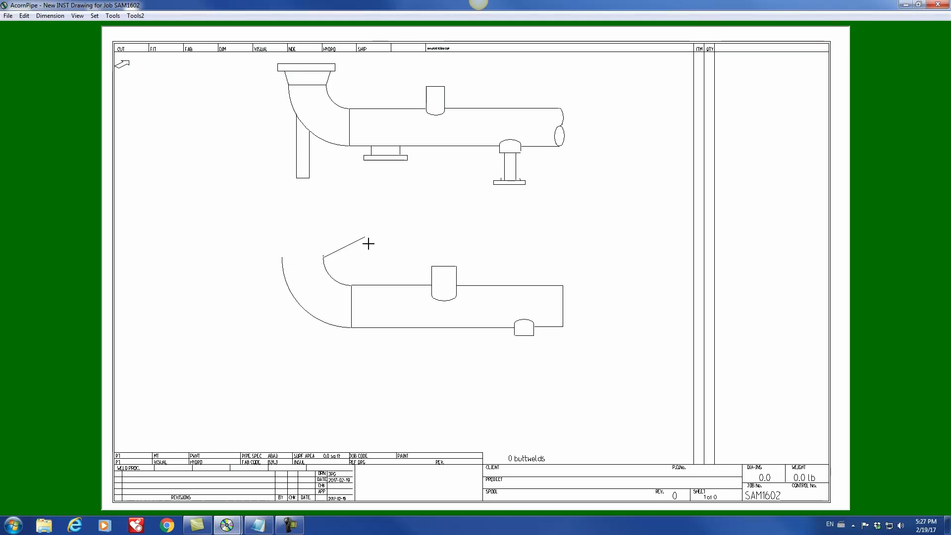
{"action": "left_click", "coordinate": [281, 257]}
Step: Draw a wide, flat box above the elbow's opening as the flange
{"action": "right_click", "coordinate": [204, 241]}
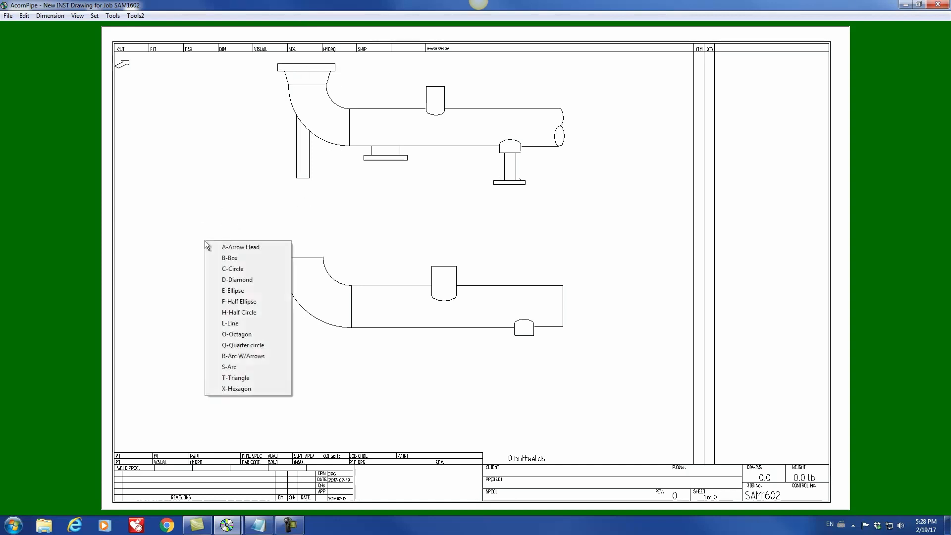
{"action": "left_click", "coordinate": [222, 257]}
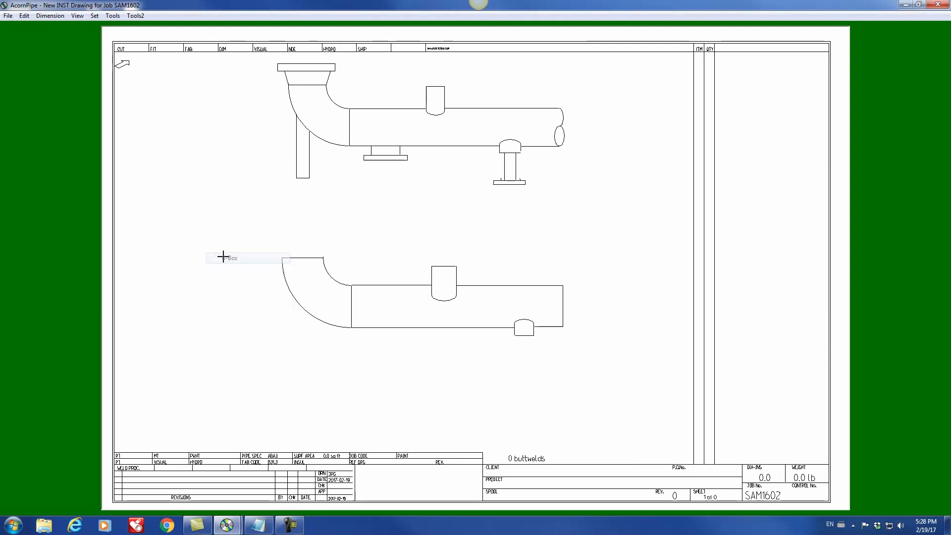
{"action": "left_click", "coordinate": [264, 222]}
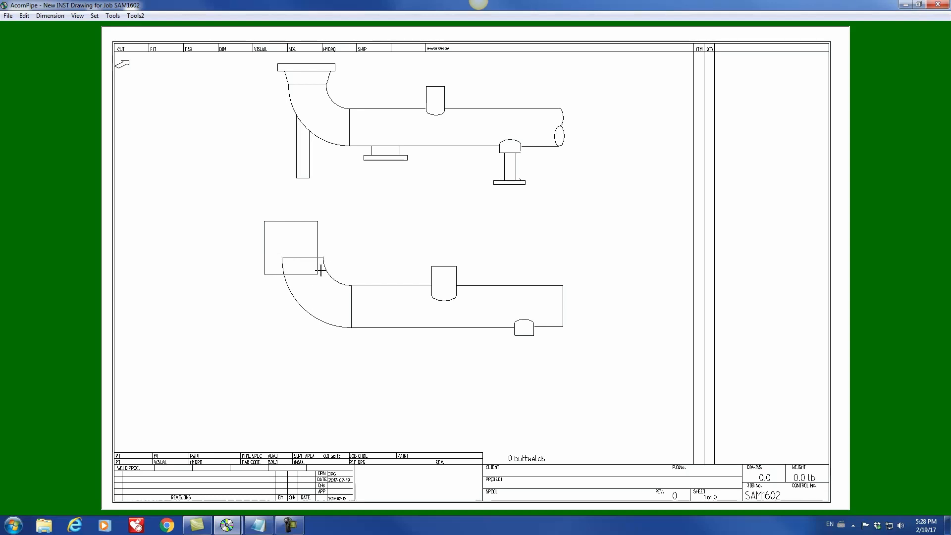
{"action": "left_click", "coordinate": [321, 248]}
{"action": "left_click", "coordinate": [334, 232]}
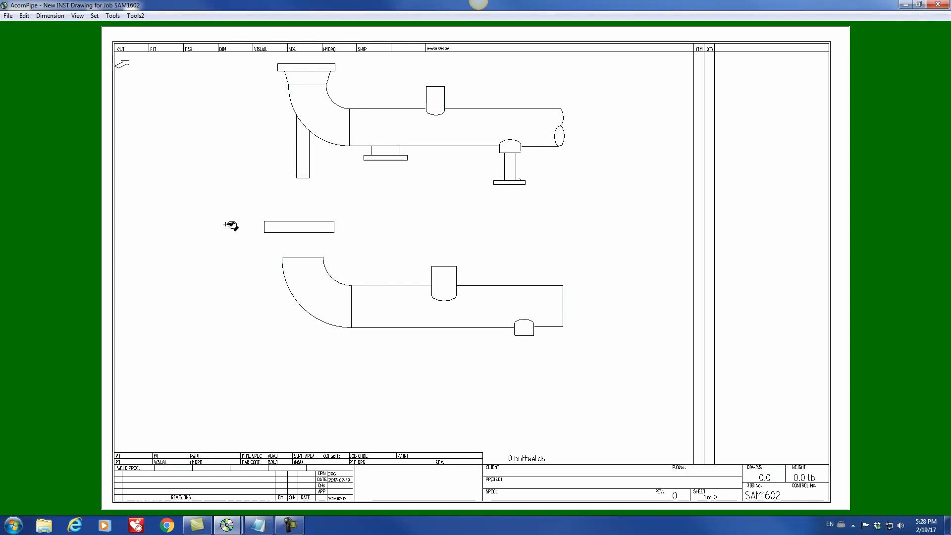
Step: Move the flange box slightly right and down so it is centred above the elbow's opening
{"action": "left_click_drag", "start_coordinate": [249, 209], "coordinate": [342, 243]}
{"action": "key", "text": "Left"}
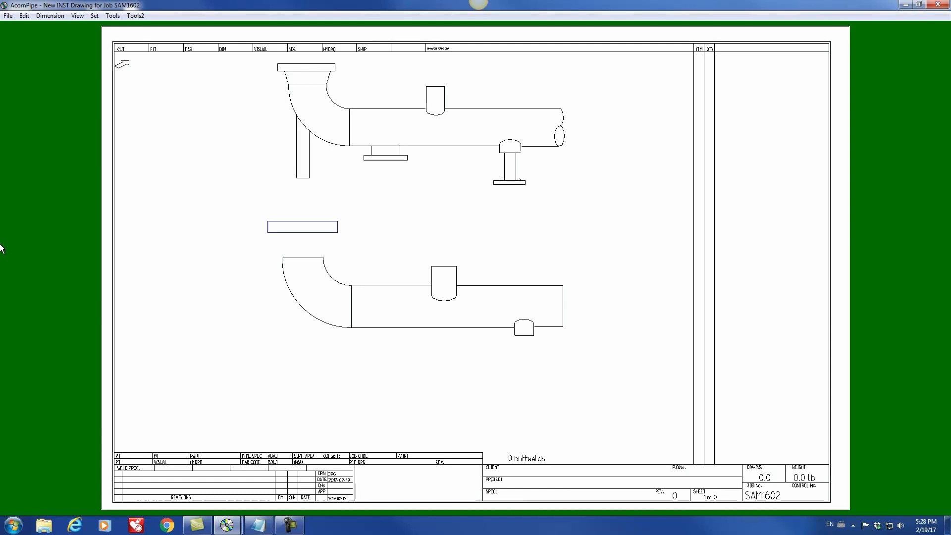
{"action": "key", "text": "Down"}
{"action": "key", "text": "Down"}
{"action": "key", "text": "Down"}
{"action": "key", "text": "Right"}
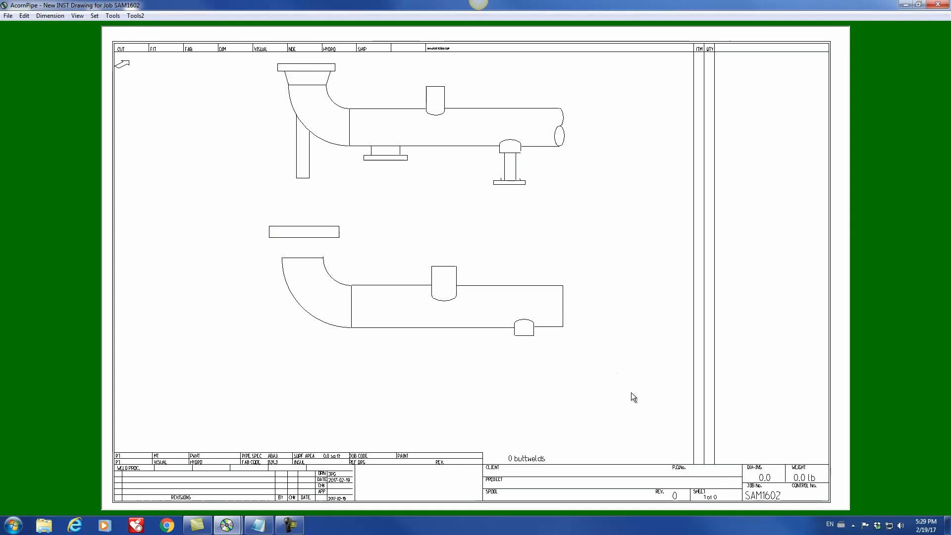
Step: Draw slanted lines joining the elbow's opening to the flange and straight lines forming a support leg under the elbow
{"action": "right_click", "coordinate": [589, 338]}
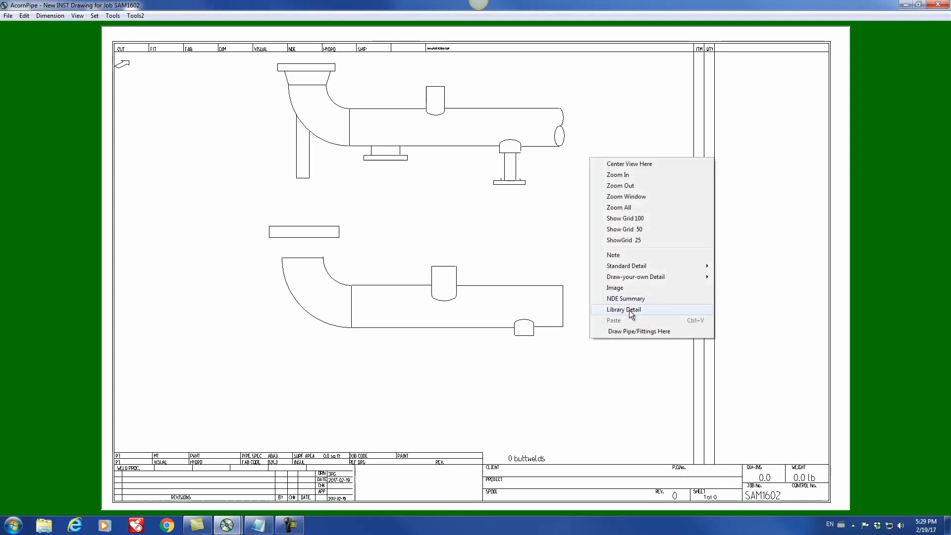
{"action": "mouse_move", "coordinate": [637, 280]}
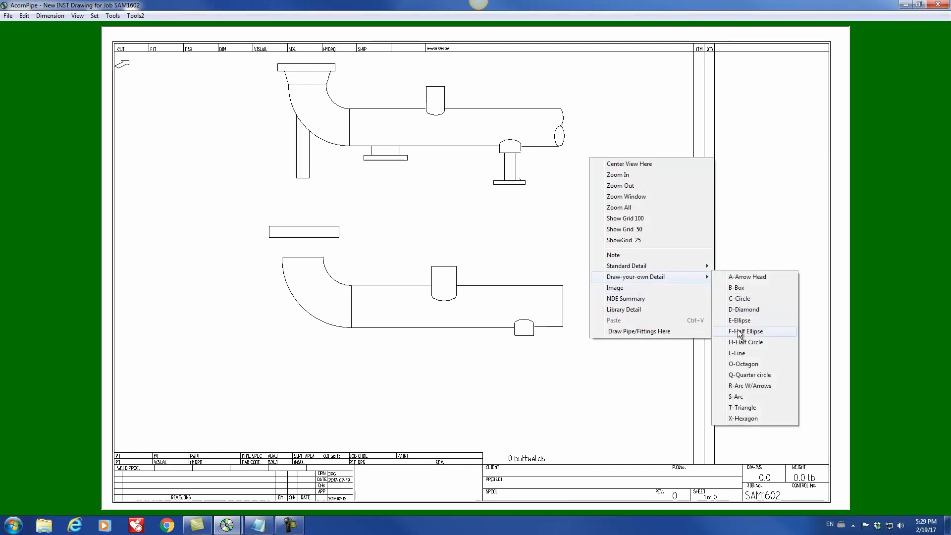
{"action": "left_click", "coordinate": [747, 356]}
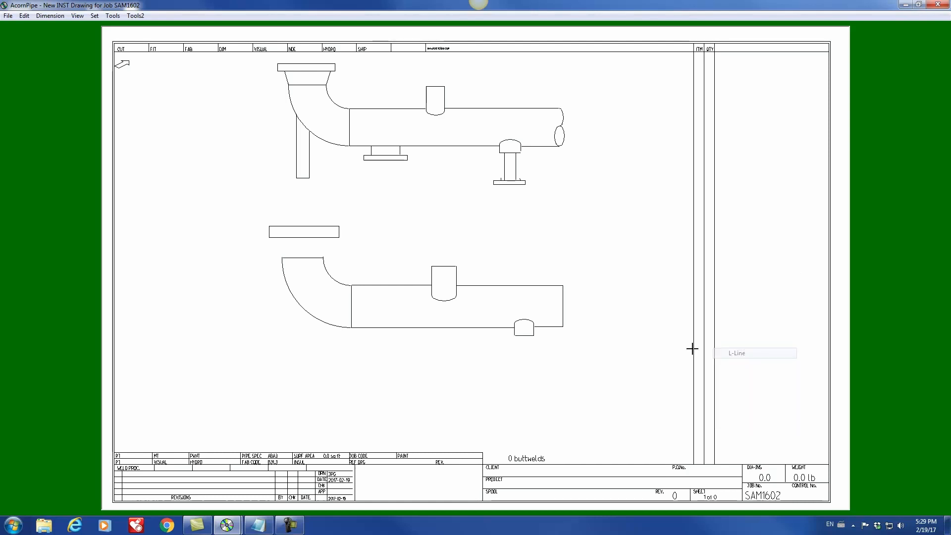
{"action": "left_click", "coordinate": [282, 258]}
{"action": "left_click", "coordinate": [295, 301]}
{"action": "left_click", "coordinate": [296, 364]}
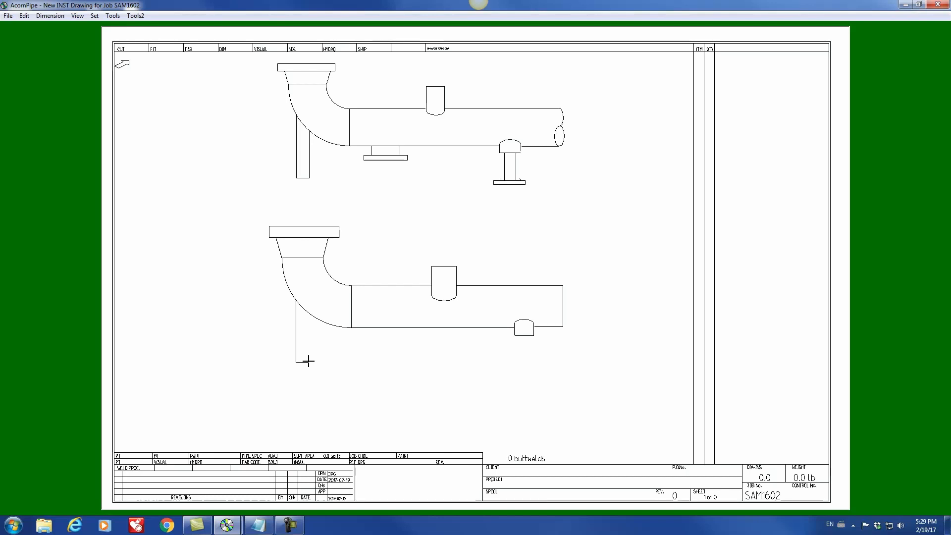
{"action": "key", "text": "alt"}
Step: Position two short parallel vertical lines against the pipe's lower edge, just right of the elbow, as a branch stub
{"action": "key", "text": "Left"}
{"action": "key", "text": "Left"}
{"action": "key", "text": "Left"}
{"action": "key", "text": "Up"}
{"action": "key", "text": "Up"}
{"action": "key", "text": "Down"}
{"action": "key", "text": "Down"}
{"action": "key", "text": "Right"}
Step: Draw a wide, flat box below the branch stub near the elbow and move it up against the stub's lines
{"action": "right_click", "coordinate": [395, 380]}
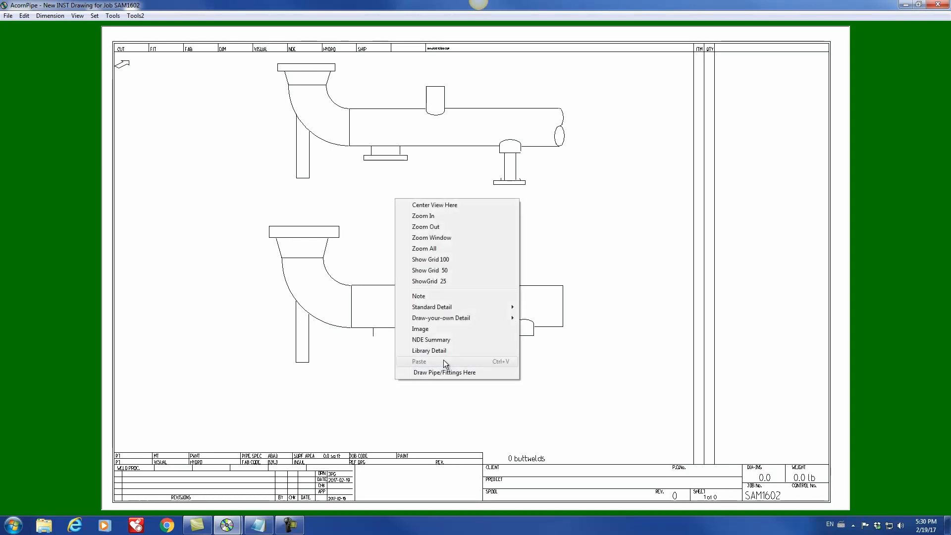
{"action": "mouse_move", "coordinate": [448, 318]}
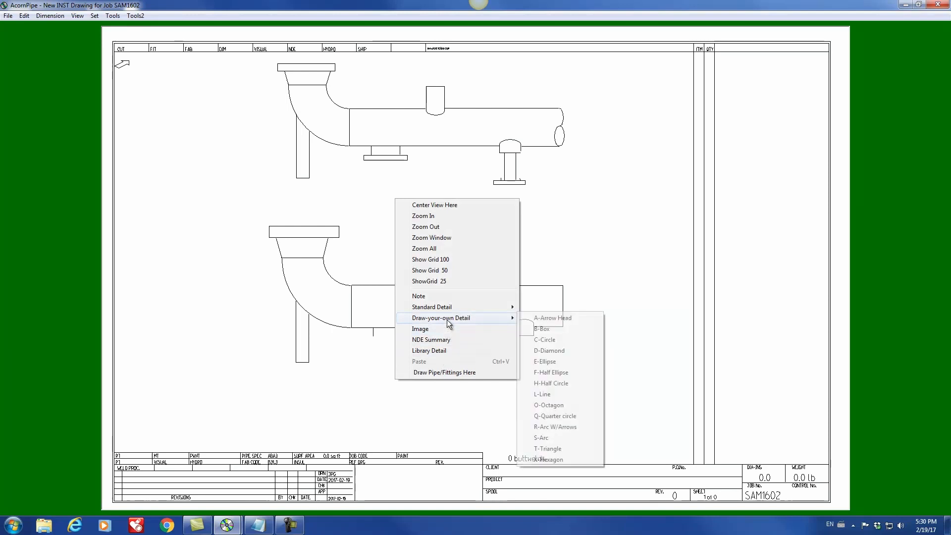
{"action": "left_click", "coordinate": [561, 329]}
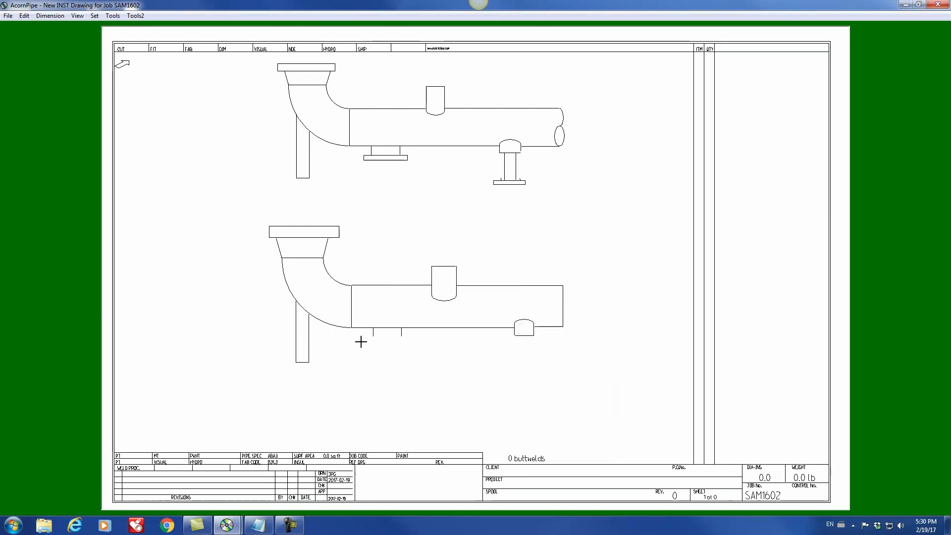
{"action": "left_click_drag", "start_coordinate": [362, 340], "coordinate": [414, 347]}
{"action": "left_click_drag", "start_coordinate": [353, 336], "coordinate": [423, 354]}
{"action": "key", "text": "Up"}
{"action": "key", "text": "Up"}
{"action": "key", "text": "Up"}
{"action": "key", "text": "Up"}
Step: Delete the vertical line closing the redrawn pipe's right end
{"action": "mouse_move", "coordinate": [554, 271]}
{"action": "left_mouse_down"}
{"action": "mouse_move", "coordinate": [563, 326]}
{"action": "mouse_move", "coordinate": [583, 354]}
{"action": "left_mouse_up"}
{"action": "key", "text": "Delete"}
{"action": "right_click", "coordinate": [617, 360]}
{"action": "mouse_move", "coordinate": [662, 302]}
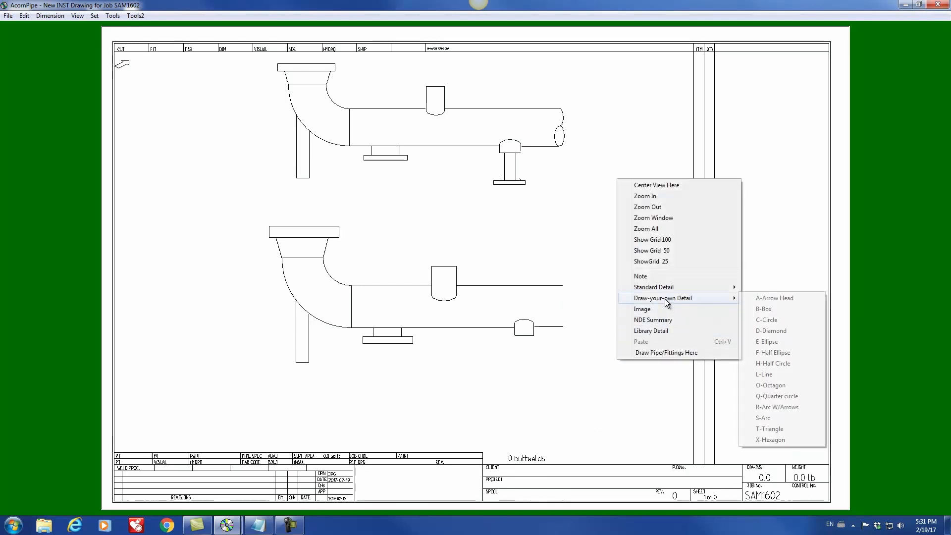
{"action": "left_click", "coordinate": [781, 344]}
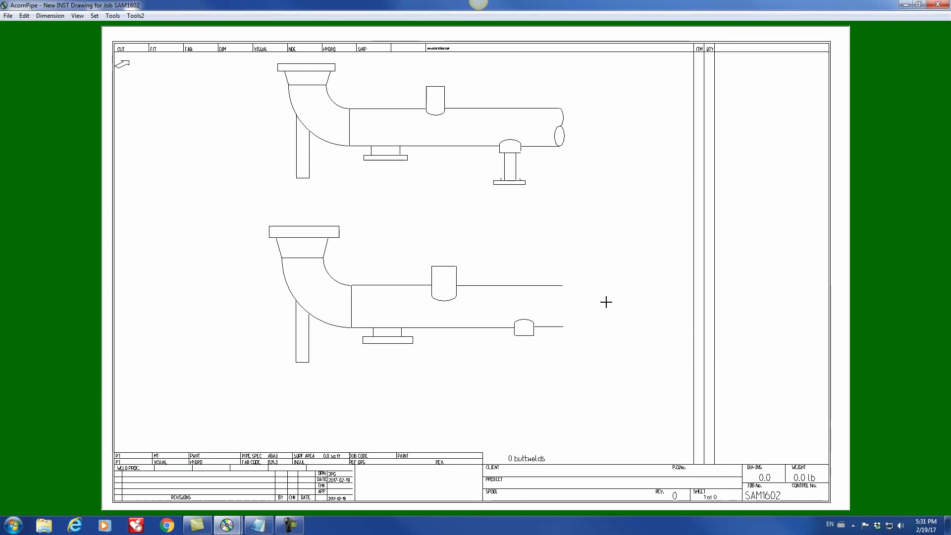
{"action": "left_click", "coordinate": [563, 285]}
{"action": "left_click", "coordinate": [616, 292]}
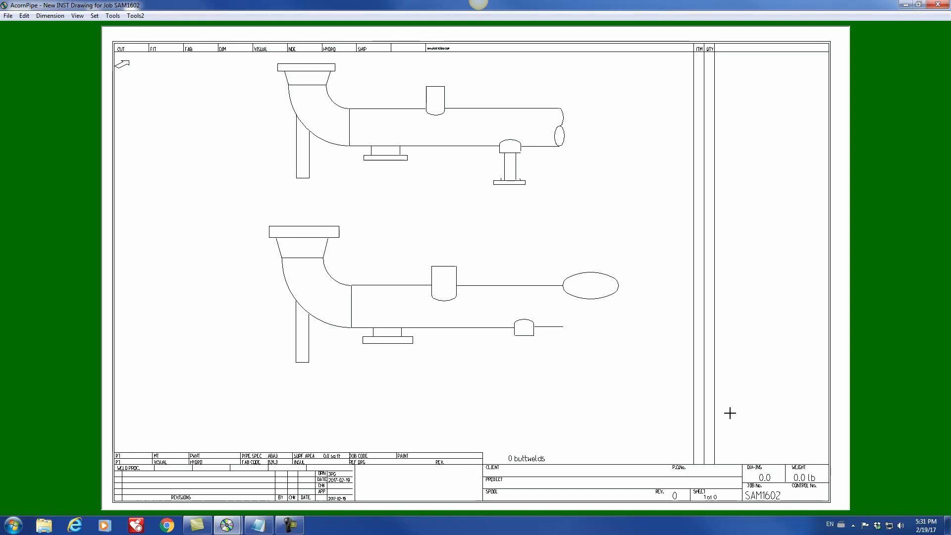
{"action": "left_click_drag", "start_coordinate": [556, 261], "coordinate": [631, 319]}
{"action": "key", "text": "Delete"}
Step: Draw narrow half ellipses at the pipe's open right end, matching the original's pipe break symbol
{"action": "right_click", "coordinate": [656, 325]}
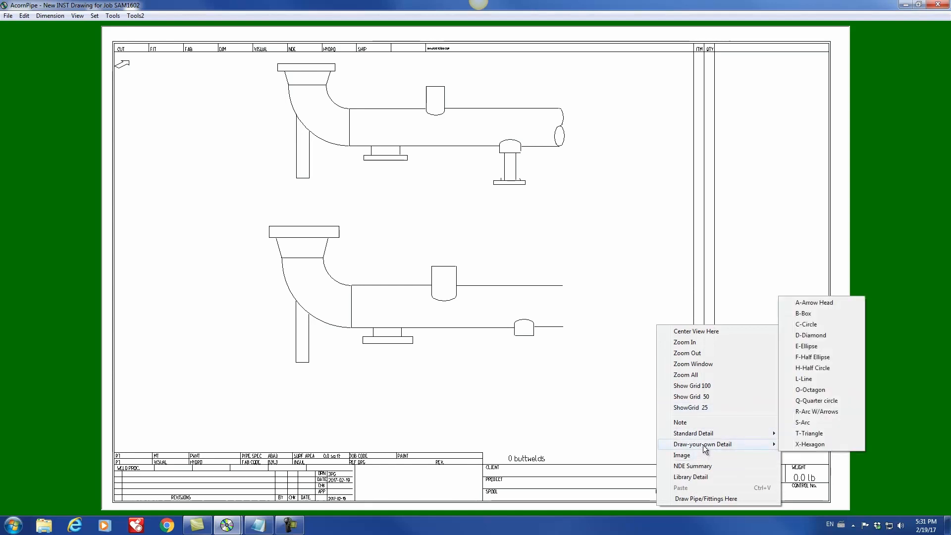
{"action": "mouse_move", "coordinate": [705, 448]}
{"action": "left_click", "coordinate": [809, 357]}
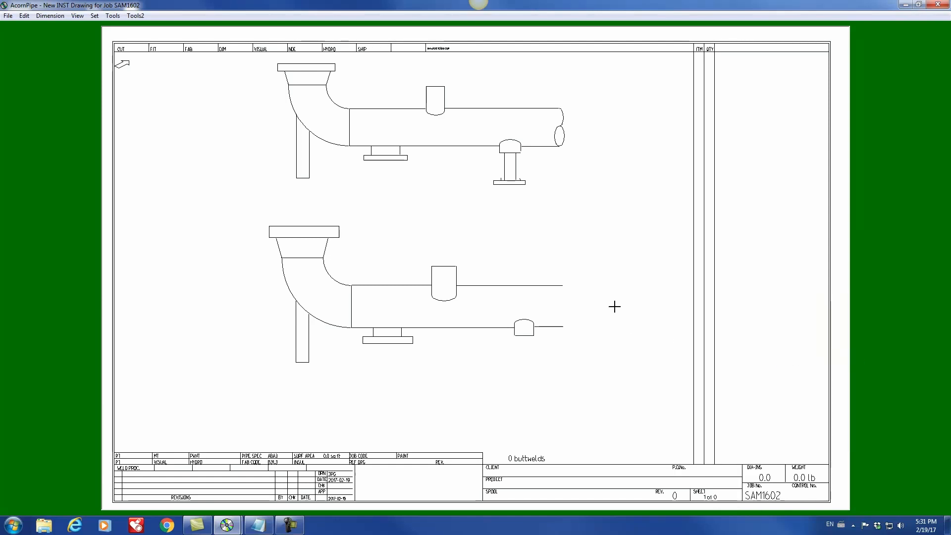
{"action": "left_click", "coordinate": [565, 286]}
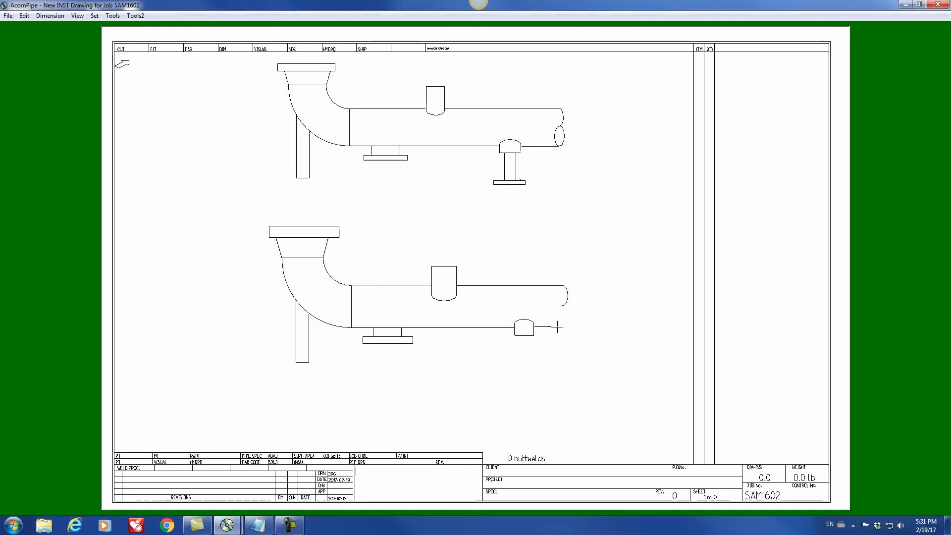
{"action": "key", "text": "alt"}
Step: Draw a vertical line down from the fitting under the pipe's right end and place a parallel copy beside it as the leg
{"action": "right_click", "coordinate": [636, 353]}
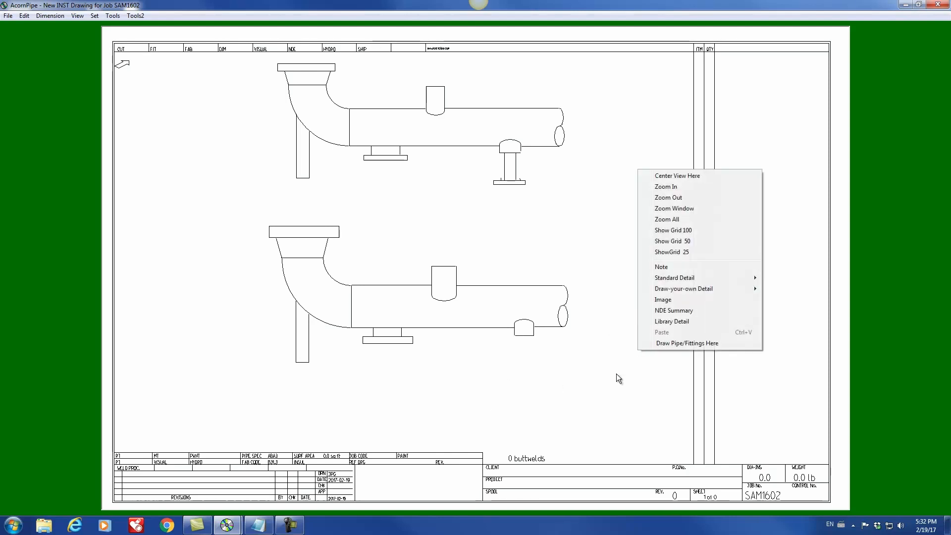
{"action": "mouse_move", "coordinate": [738, 289]}
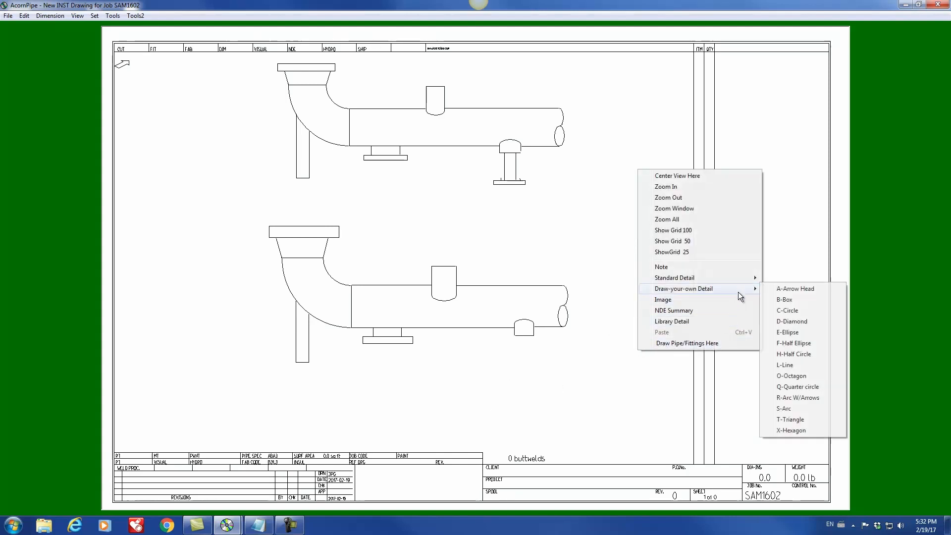
{"action": "left_click", "coordinate": [792, 365]}
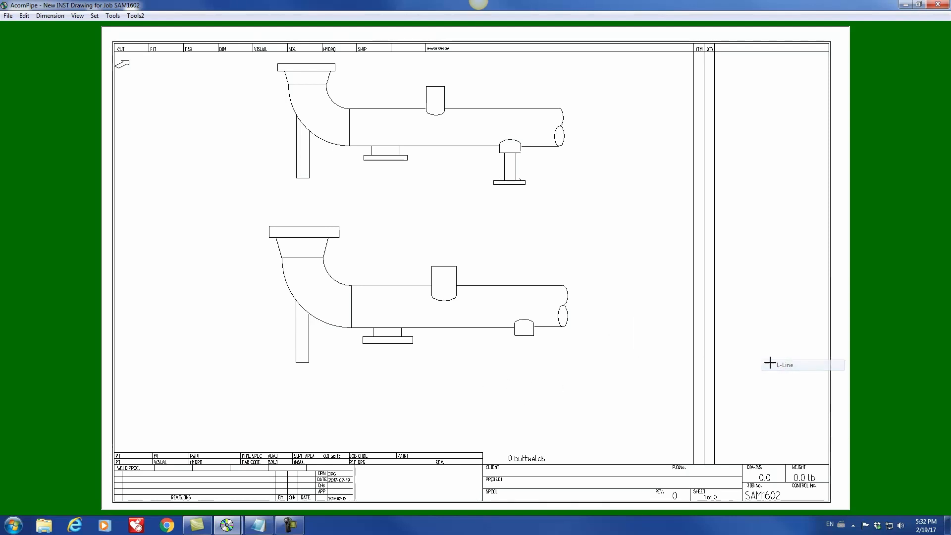
{"action": "left_click", "coordinate": [519, 336]}
{"action": "left_click_drag", "start_coordinate": [523, 331], "coordinate": [526, 366]}
{"action": "key", "text": "ctrl+v"}
{"action": "key", "text": "Right"}
{"action": "key", "text": "Right"}
{"action": "key", "text": "Right"}
{"action": "key", "text": "Right"}
{"action": "key", "text": "Right"}
{"action": "key", "text": "Right"}
{"action": "key", "text": "Right"}
{"action": "key", "text": "Right"}
{"action": "key", "text": "Right"}
{"action": "key", "text": "Right"}
{"action": "key", "text": "Right"}
{"action": "key", "text": "Right"}
{"action": "key", "text": "Right"}
{"action": "key", "text": "Right"}
{"action": "key", "text": "Right"}
{"action": "key", "text": "Right"}
{"action": "key", "text": "Right"}
{"action": "key", "text": "Right"}
{"action": "key", "text": "Up"}
{"action": "key", "text": "Up"}
{"action": "key", "text": "Right"}
{"action": "key", "text": "Up"}
{"action": "key", "text": "Left"}
{"action": "key", "text": "Right"}
{"action": "key", "text": "Right"}
Step: Draw a wide, flat box below the two leg lines and move it up and right until centred against their lower ends
{"action": "right_click", "coordinate": [472, 384]}
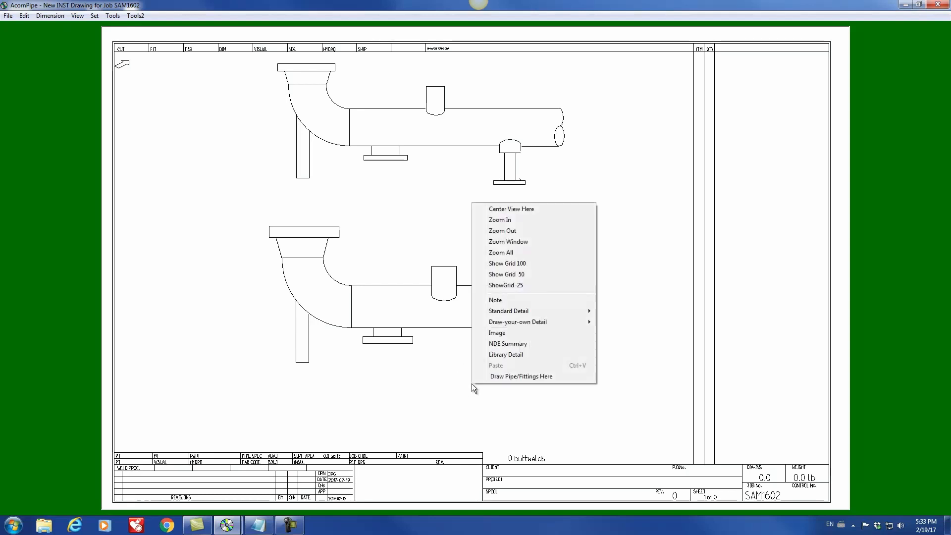
{"action": "mouse_move", "coordinate": [527, 321]}
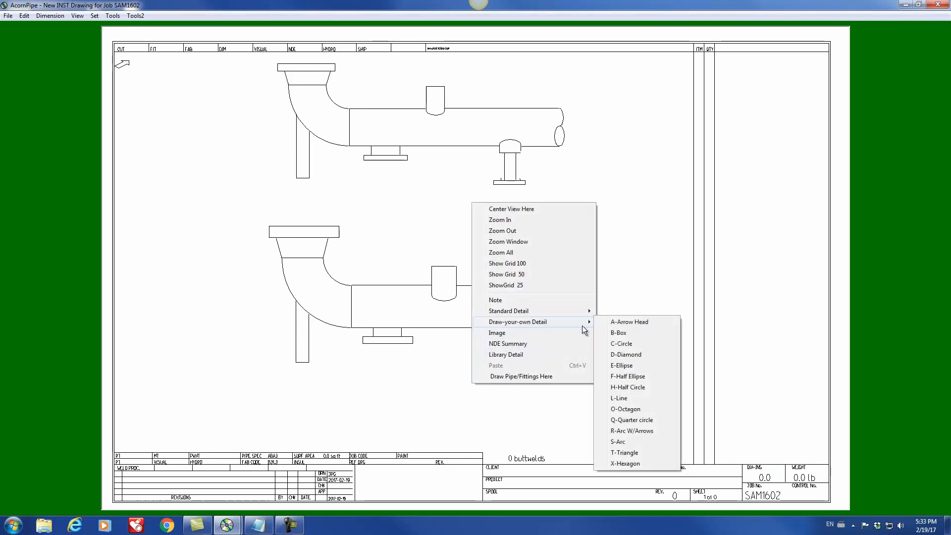
{"action": "left_click", "coordinate": [642, 342]}
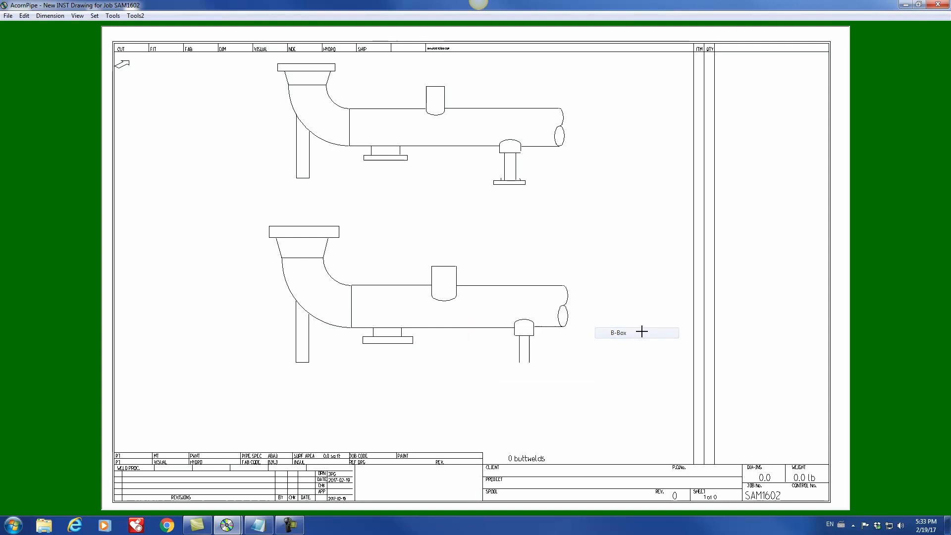
{"action": "left_click", "coordinate": [502, 372]}
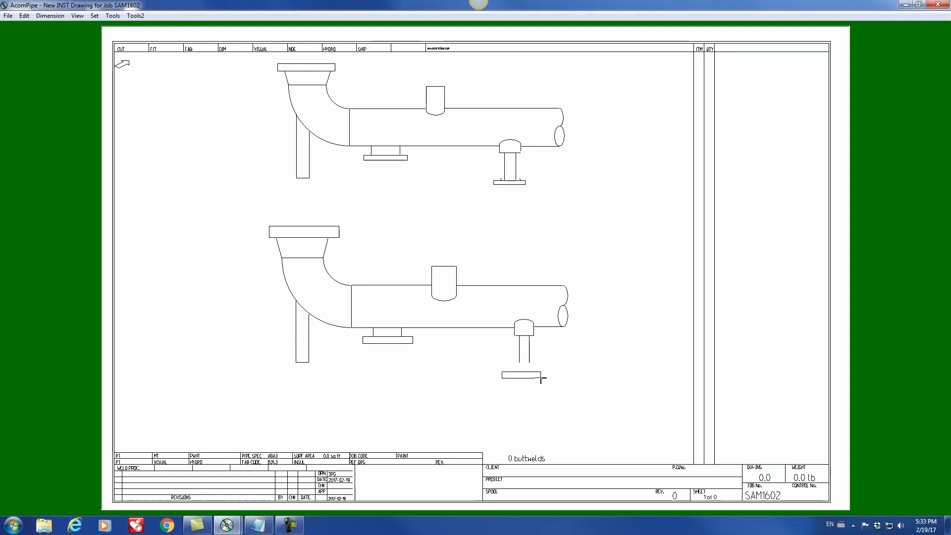
{"action": "left_click", "coordinate": [541, 379]}
{"action": "left_click_drag", "start_coordinate": [497, 368], "coordinate": [560, 388]}
{"action": "key", "text": "Up"}
{"action": "key", "text": "Up"}
{"action": "key", "text": "Up"}
{"action": "key", "text": "Right"}
{"action": "key", "text": "Right"}
{"action": "key", "text": "Right"}
{"action": "key", "text": "Up"}
{"action": "key", "text": "Up"}
{"action": "key", "text": "Up"}
{"action": "key", "text": "Up"}
{"action": "key", "text": "Up"}
{"action": "key", "text": "Up"}
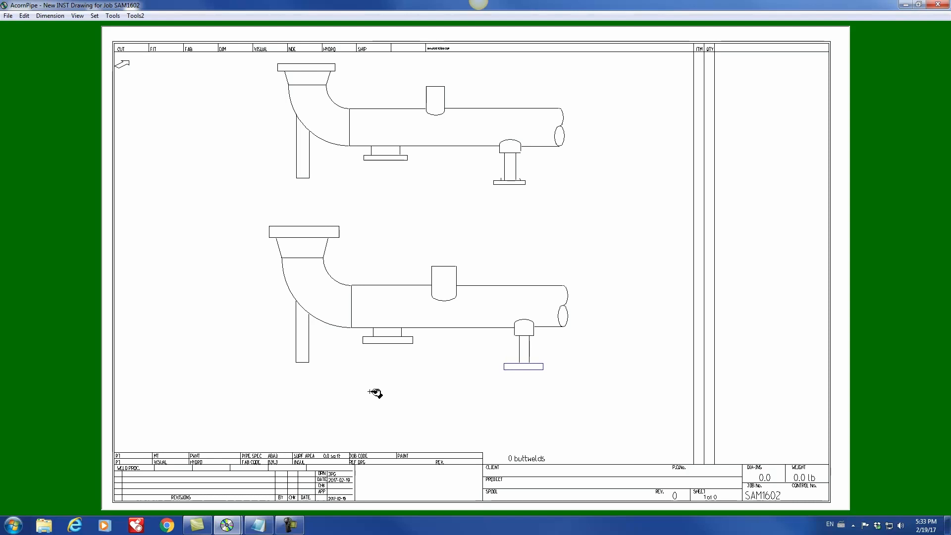
Step: Draw short vertical lines on top of the base box, one on each side of the leg
{"action": "right_click", "coordinate": [477, 391]}
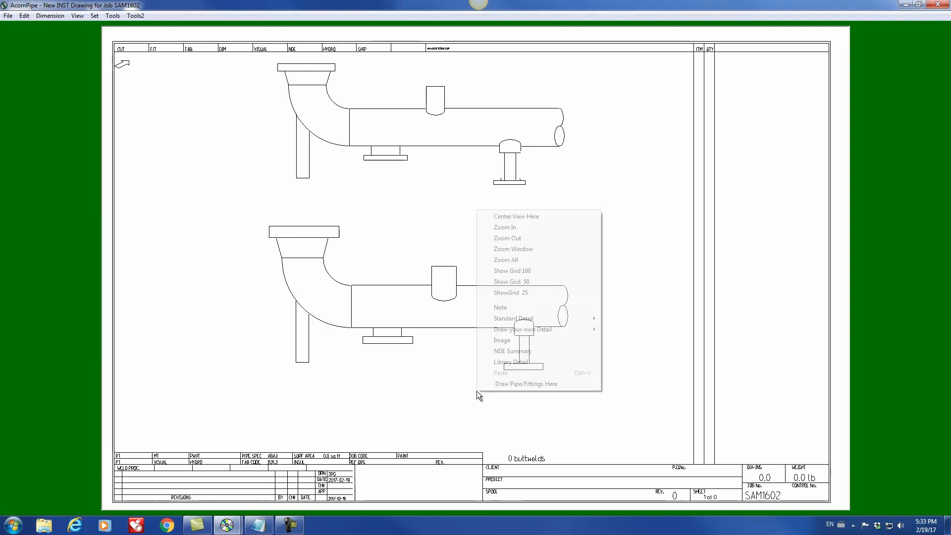
{"action": "mouse_move", "coordinate": [548, 329]}
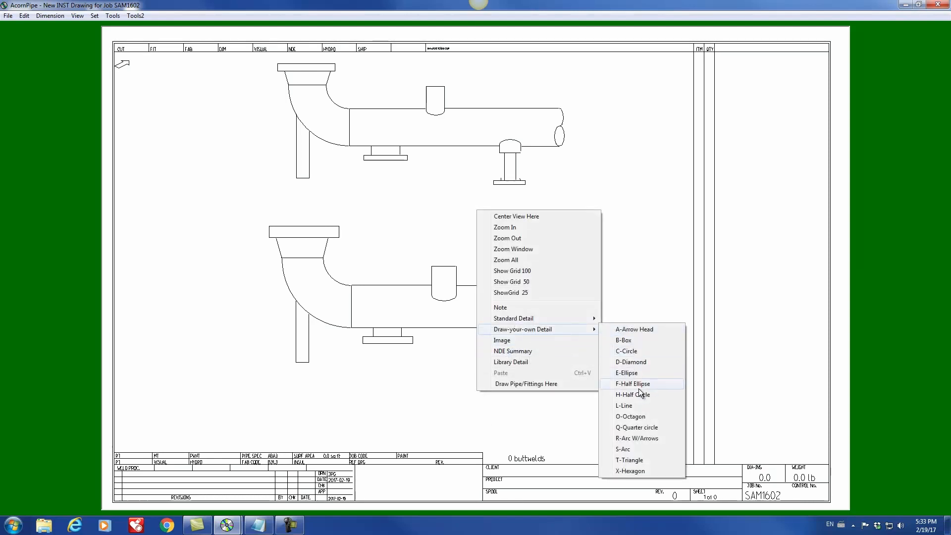
{"action": "left_click", "coordinate": [625, 405]}
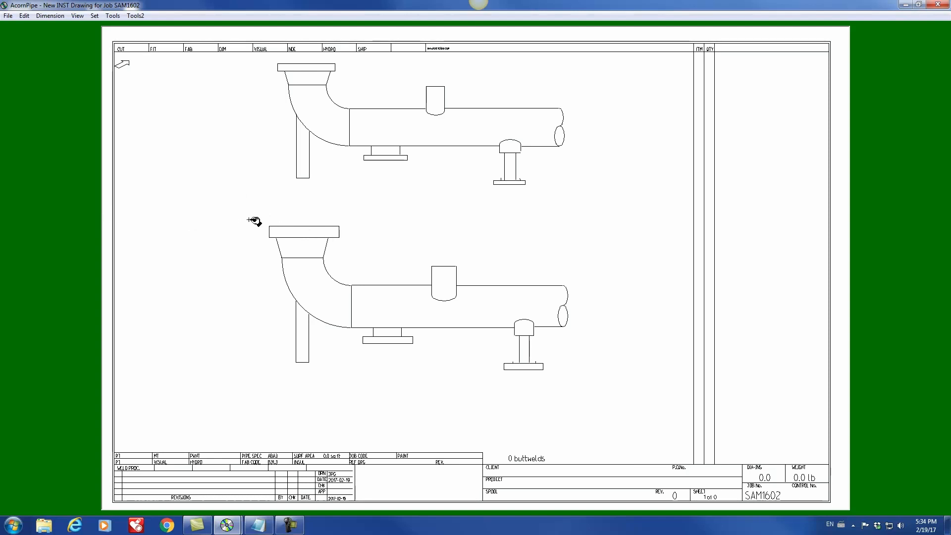
Step: Select the whole redrawn assembly for adding to the detail library and create a library named New Library
{"action": "left_click_drag", "start_coordinate": [252, 210], "coordinate": [363, 249]}
{"action": "mouse_move", "coordinate": [259, 216]}
{"action": "left_mouse_down"}
{"action": "mouse_move", "coordinate": [300, 362]}
{"action": "mouse_move", "coordinate": [503, 399]}
{"action": "mouse_move", "coordinate": [590, 388]}
{"action": "mouse_move", "coordinate": [593, 376]}
{"action": "left_mouse_up"}
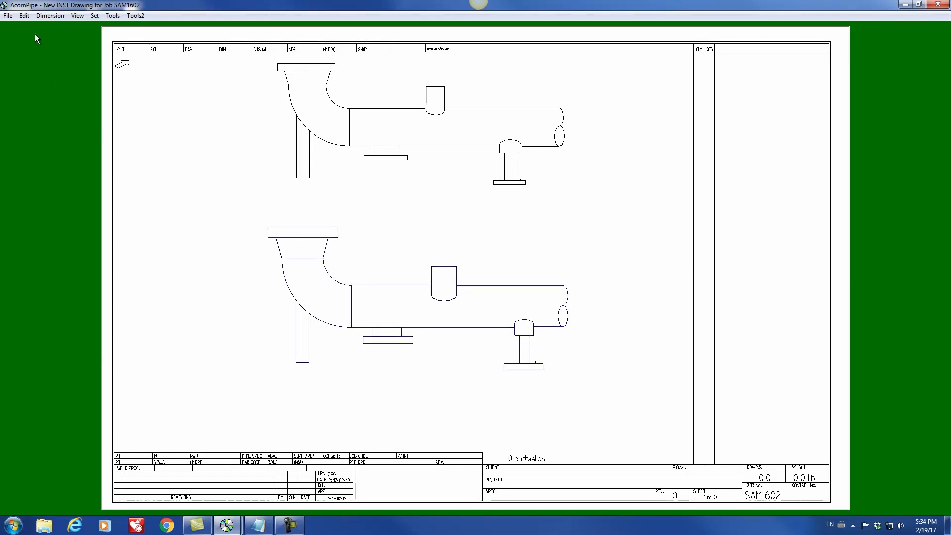
{"action": "left_click", "coordinate": [21, 15]}
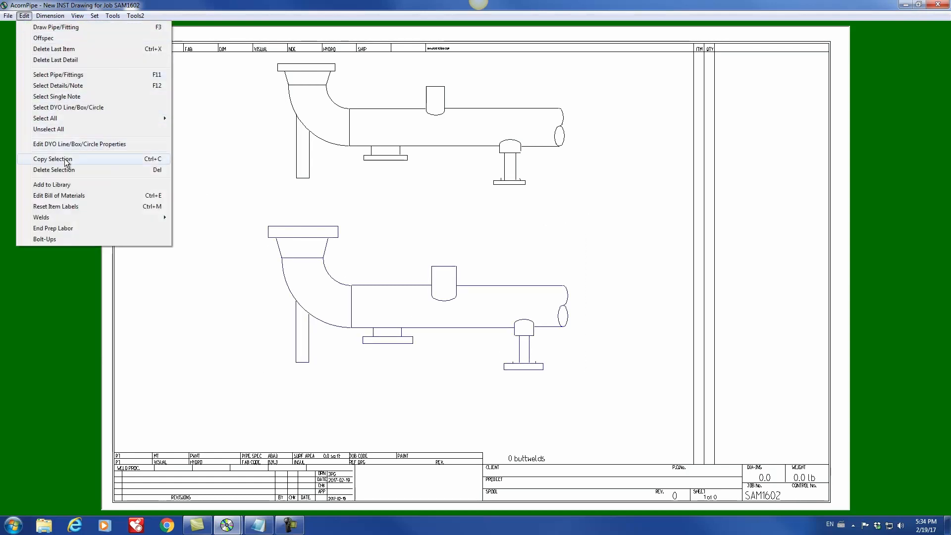
{"action": "left_click", "coordinate": [67, 185]}
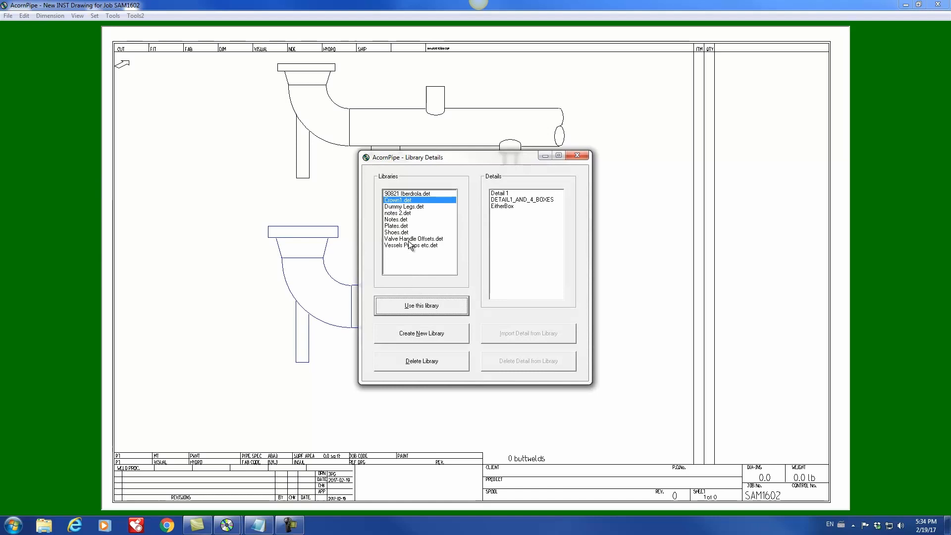
{"action": "left_click", "coordinate": [420, 333]}
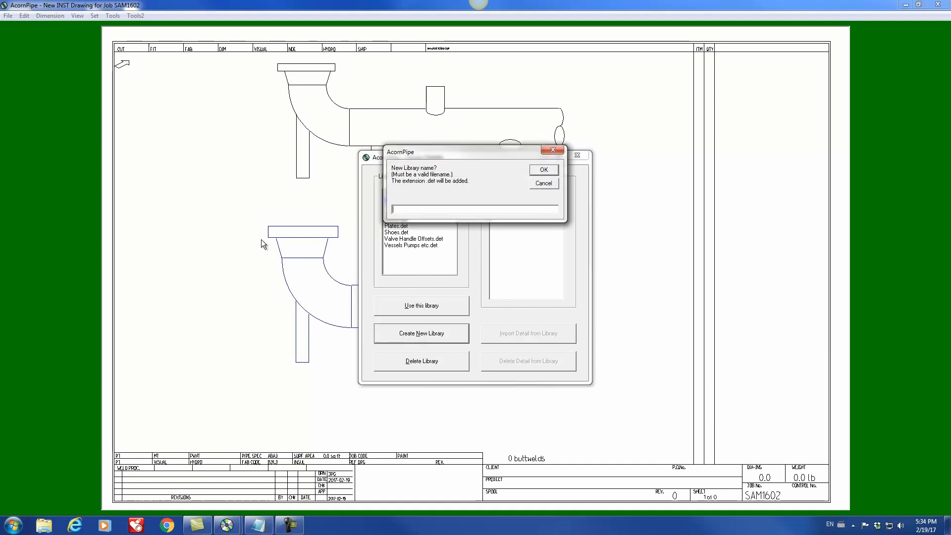
{"action": "type", "text": "New Library"}
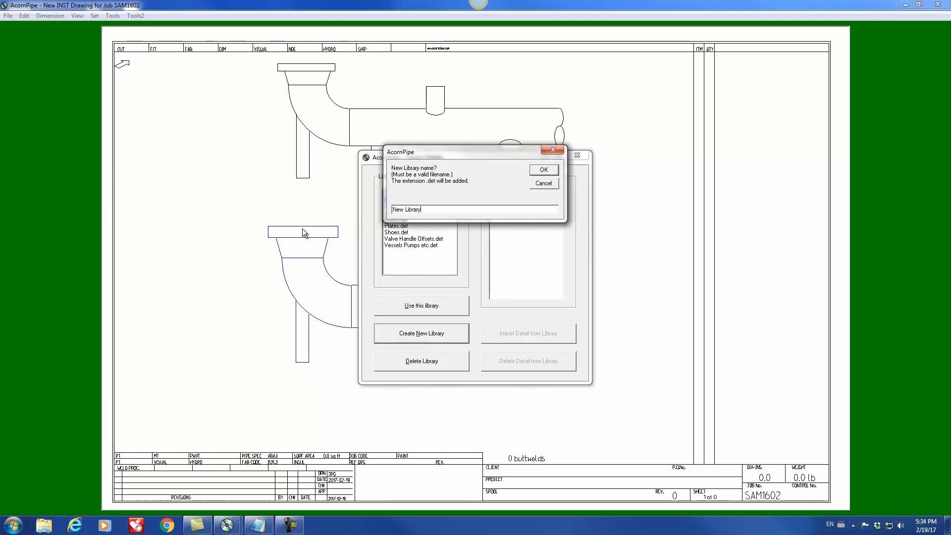
{"action": "left_click", "coordinate": [551, 169]}
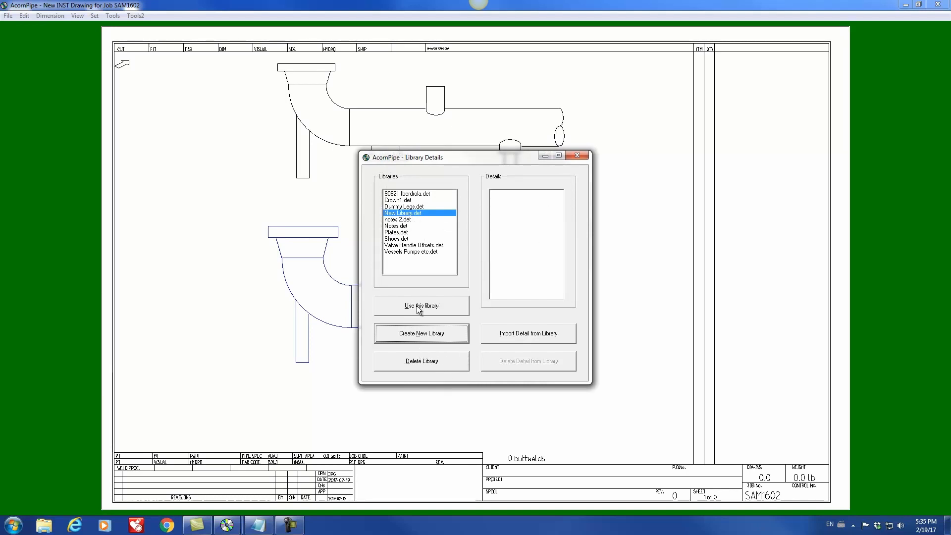
Step: Save the selected assembly in New Library.det as a detail named Assembly 1
{"action": "left_click", "coordinate": [405, 219]}
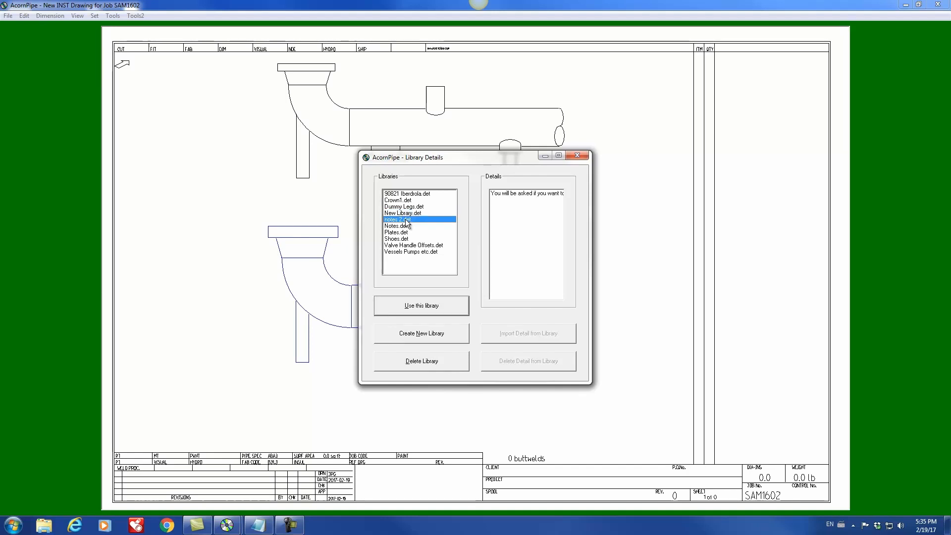
{"action": "left_click", "coordinate": [405, 213]}
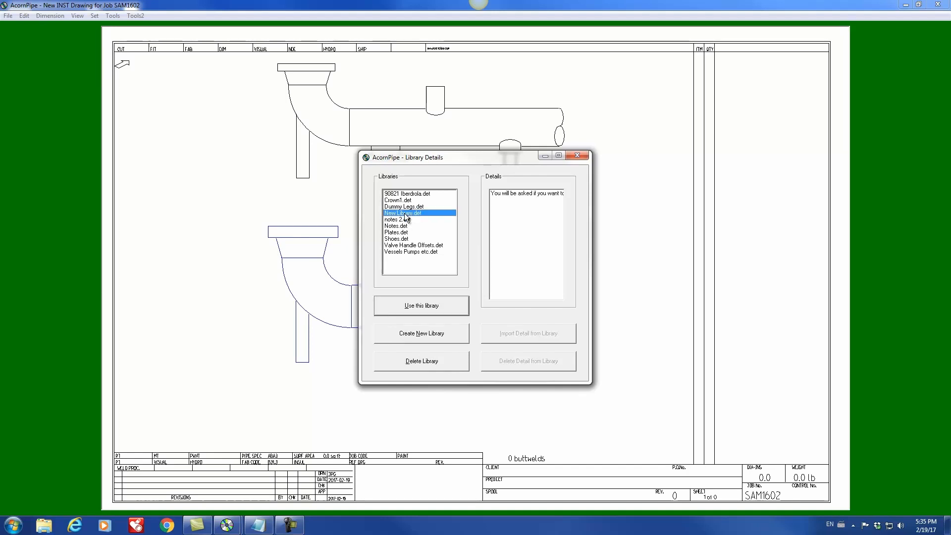
{"action": "left_click", "coordinate": [420, 306]}
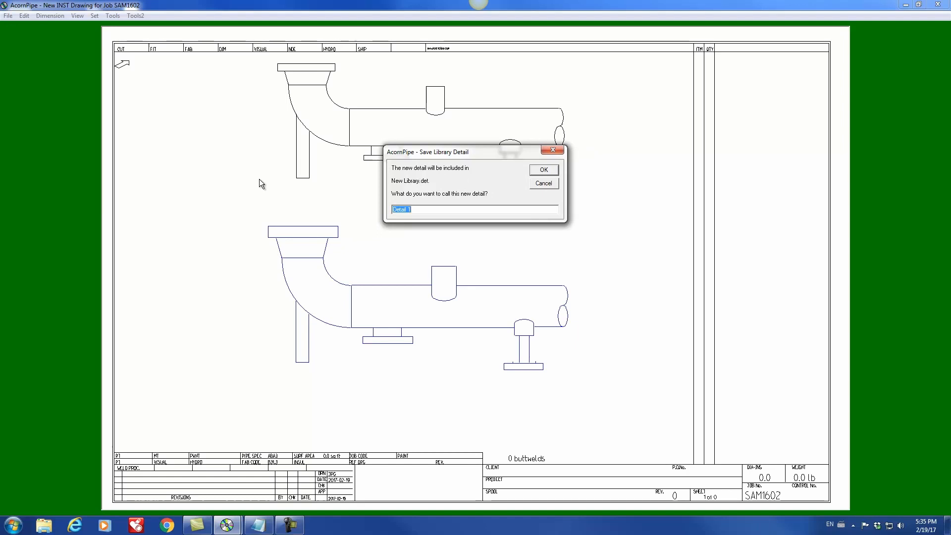
{"action": "type", "text": "Assembly 1"}
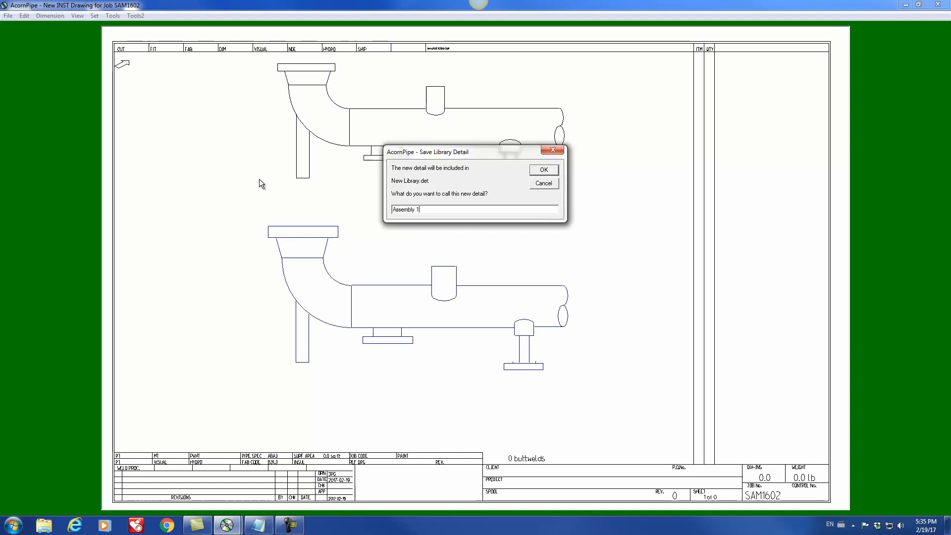
{"action": "left_click", "coordinate": [543, 170]}
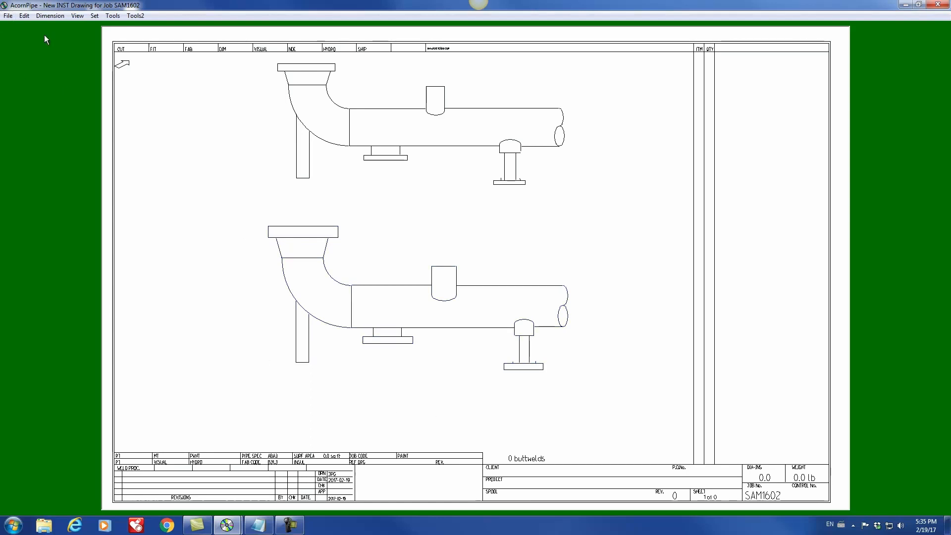
Step: Start a new blank drawing without saving the changes to the current one
{"action": "left_click", "coordinate": [9, 16]}
{"action": "left_click", "coordinate": [13, 27]}
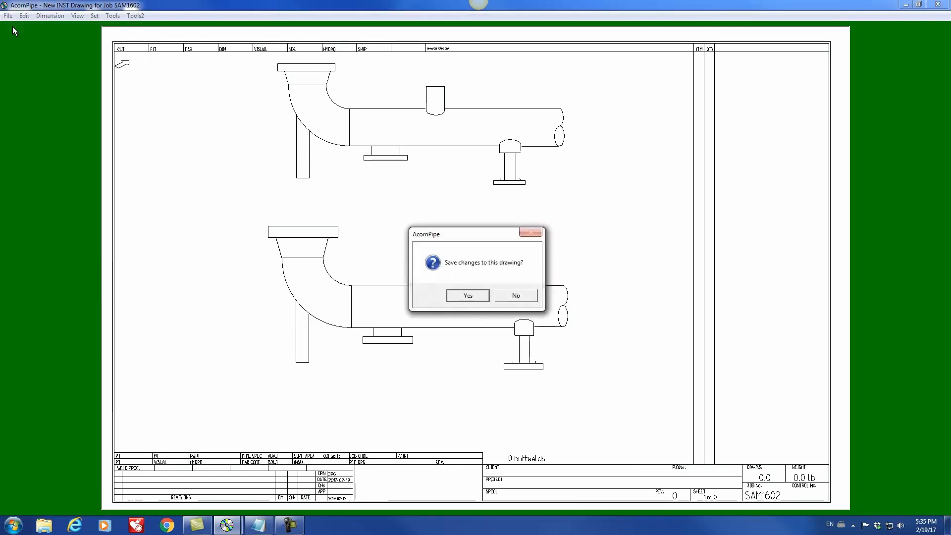
{"action": "left_click", "coordinate": [515, 295]}
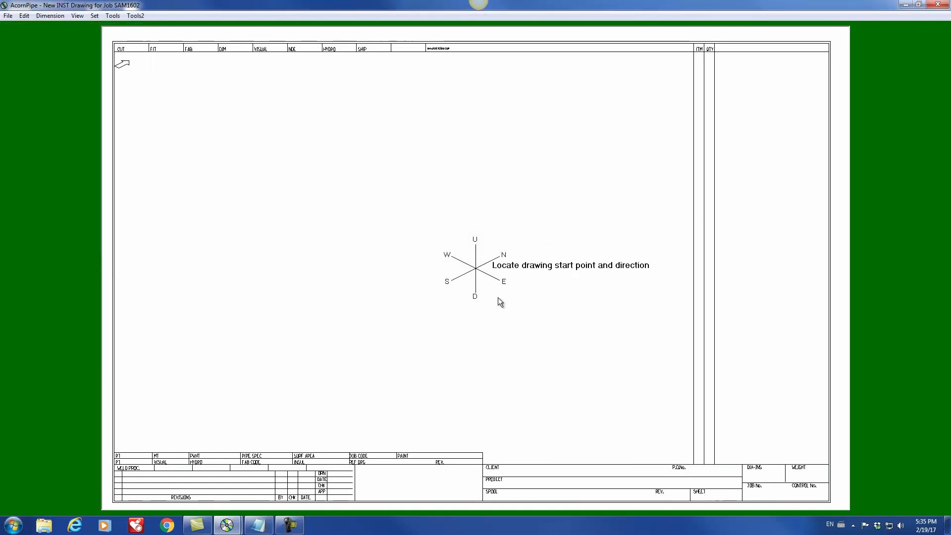
{"action": "left_click", "coordinate": [316, 258]}
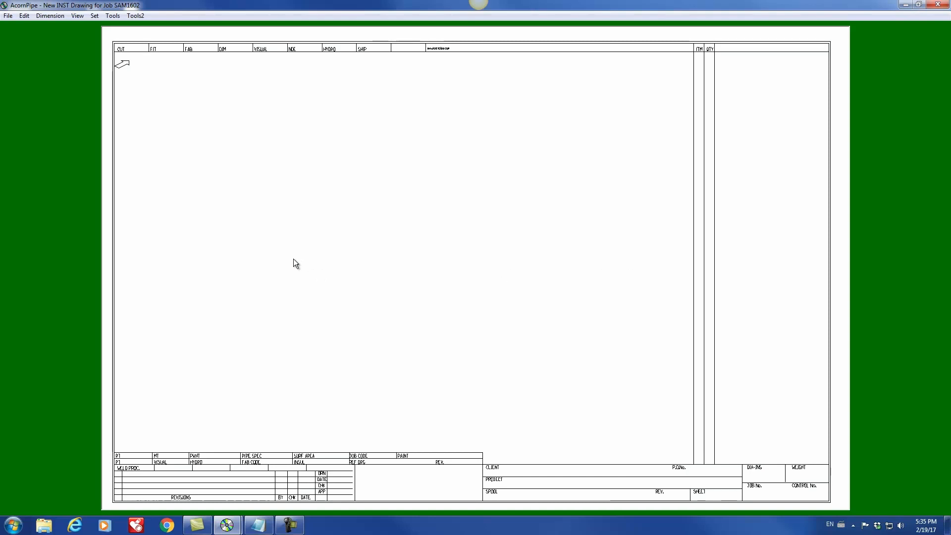
Step: Import the Assembly 1 detail from New Library.det into the blank drawing
{"action": "right_click", "coordinate": [311, 201]}
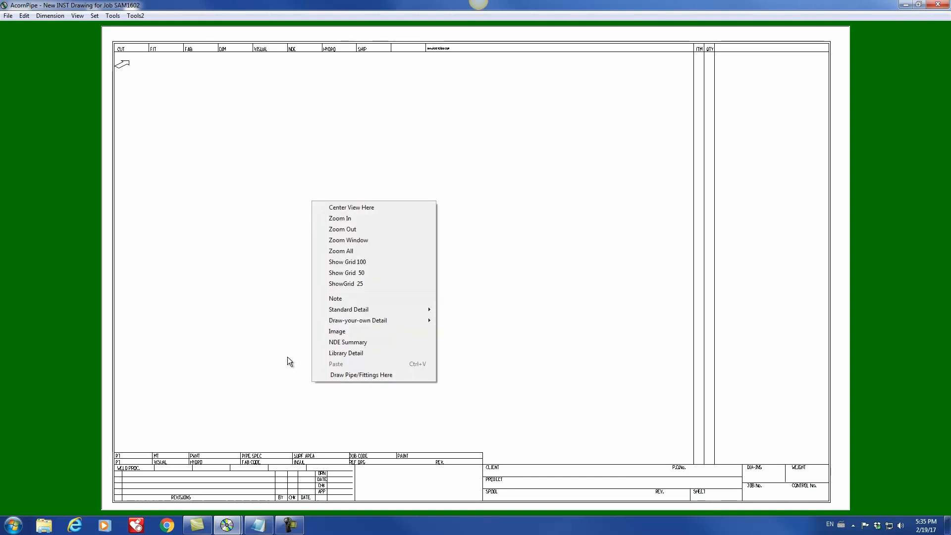
{"action": "left_click", "coordinate": [357, 355]}
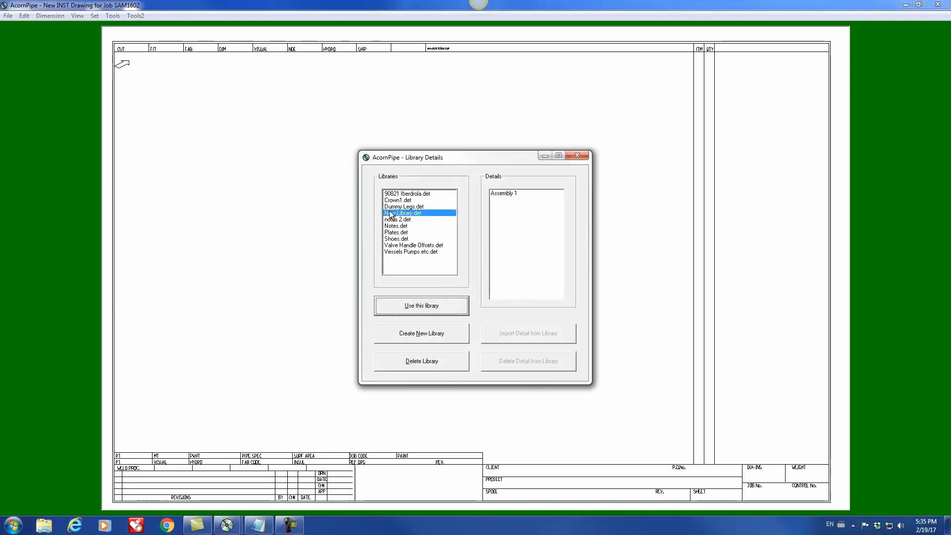
{"action": "left_click", "coordinate": [406, 221]}
{"action": "left_click", "coordinate": [406, 215]}
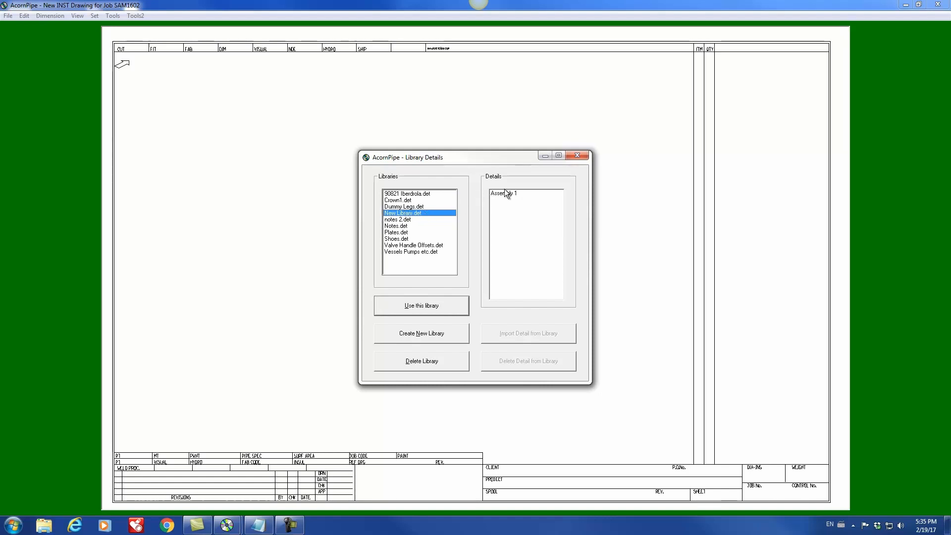
{"action": "left_click", "coordinate": [508, 196]}
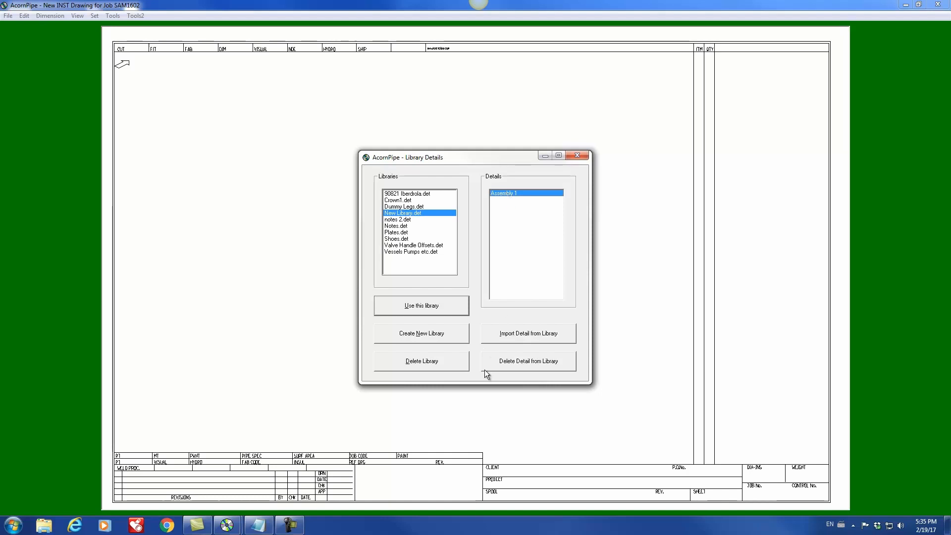
{"action": "left_click", "coordinate": [547, 333]}
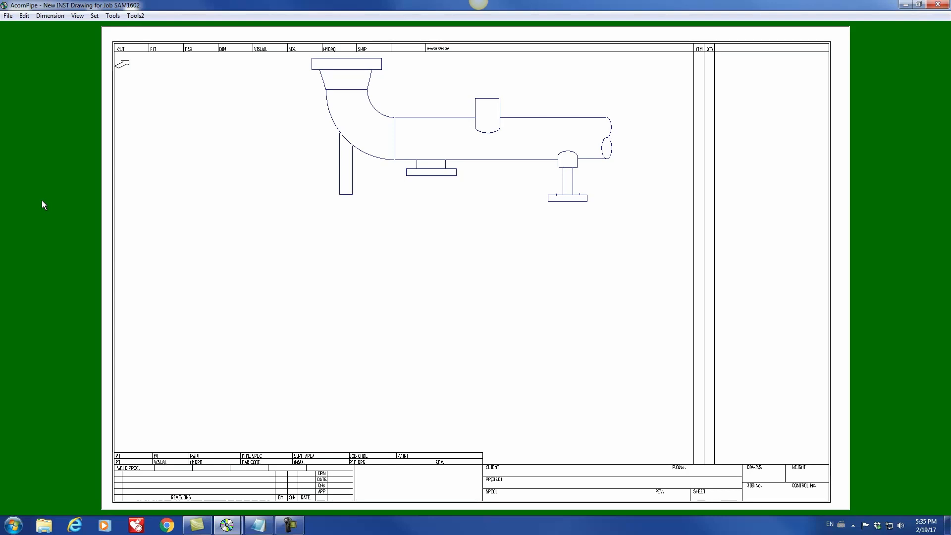
Step: Move the imported assembly down and left into the middle of the open drawing area
{"action": "key", "text": "Down"}
{"action": "key", "text": "Down"}
{"action": "key", "text": "Down"}
{"action": "key", "text": "Down"}
{"action": "key", "text": "Down"}
{"action": "key", "text": "Left"}
{"action": "key", "text": "Left"}
{"action": "key", "text": "Left"}
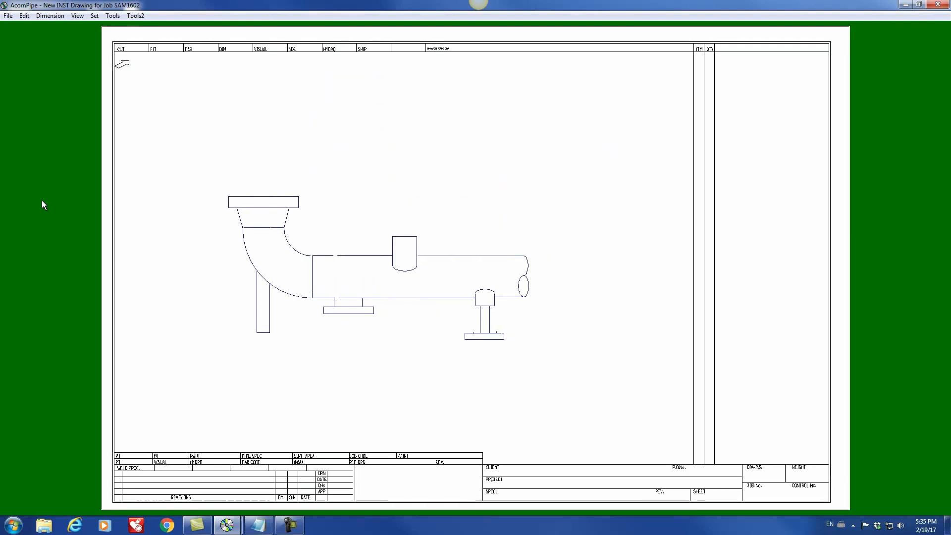
Step: Try out larger and smaller sizes for the imported assembly
{"action": "key", "text": "Page_Up"}
{"action": "key", "text": "Page_Up"}
{"action": "key", "text": "Page_Up"}
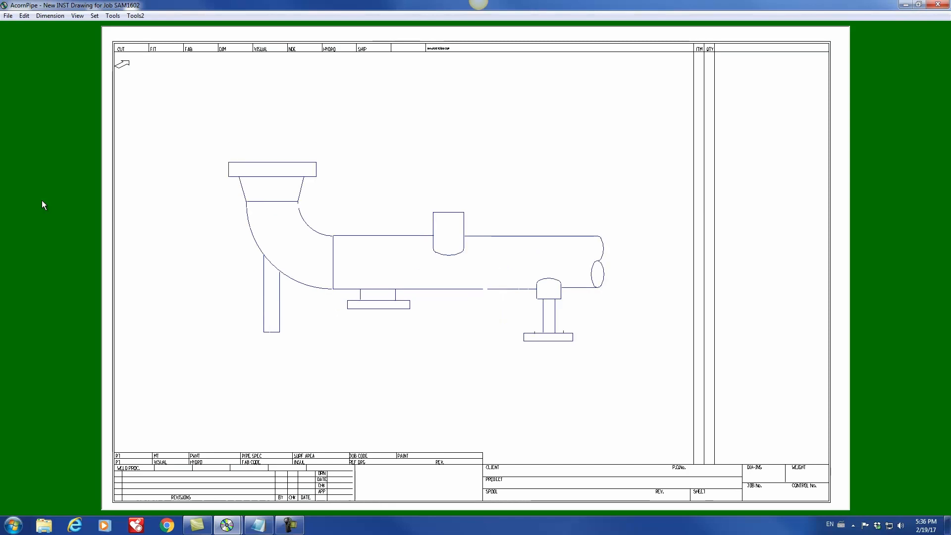
{"action": "key", "text": "Page_Down"}
{"action": "key", "text": "Page_Down"}
{"action": "key", "text": "Page_Down"}
{"action": "key", "text": "Page_Down"}
{"action": "key", "text": "Page_Down"}
{"action": "key", "text": "Page_Down"}
{"action": "key", "text": "Page_Down"}
{"action": "key", "text": "Page_Down"}
{"action": "key", "text": "Page_Down"}
{"action": "key", "text": "Page_Down"}
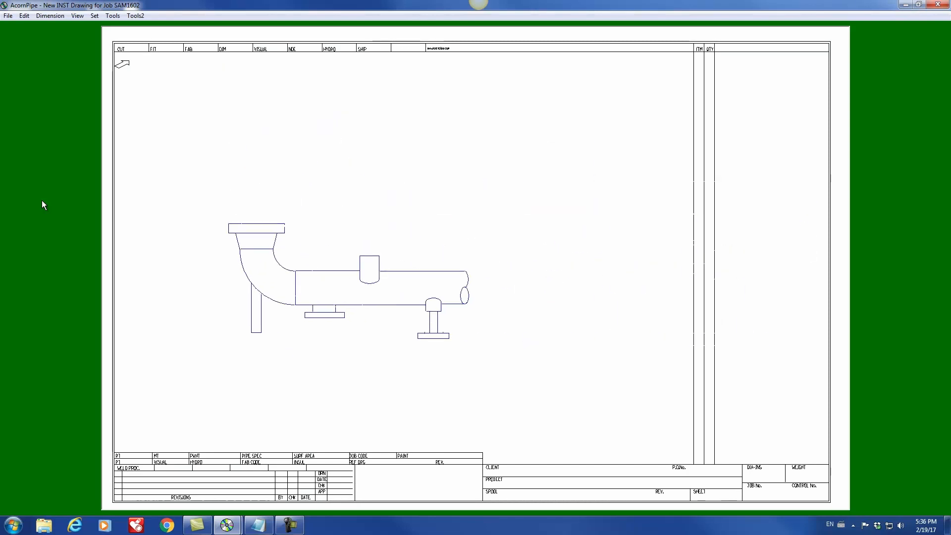
{"action": "key", "text": "Page_Up"}
{"action": "key", "text": "Page_Up"}
{"action": "key", "text": "Page_Up"}
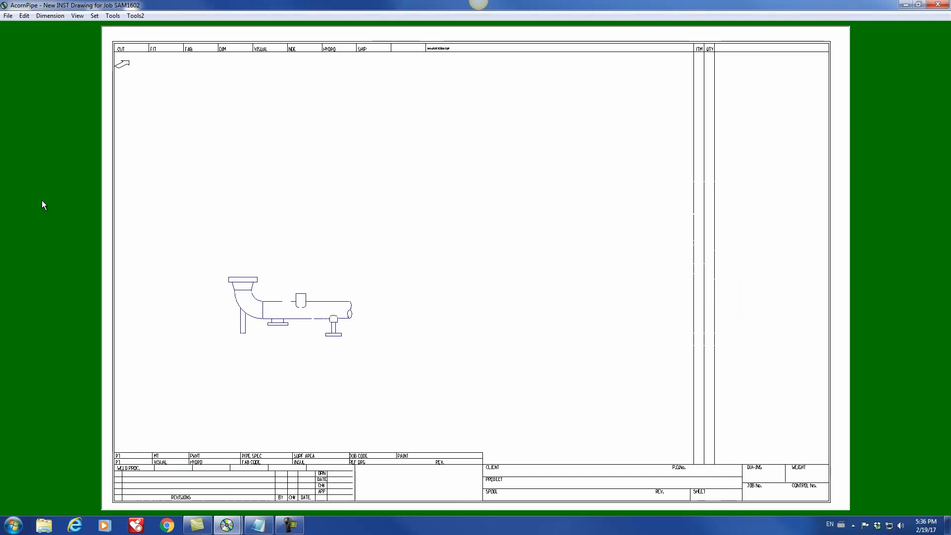
{"action": "key", "text": "Page_Down"}
{"action": "key", "text": "Page_Down"}
{"action": "key", "text": "Page_Down"}
Step: Enlarge the imported assembly to span most of the open drawing area, adjust its horizontal position and place it clear of the item columns
{"action": "key", "text": "Page_Up"}
{"action": "key", "text": "Page_Up"}
{"action": "key", "text": "Page_Up"}
{"action": "key", "text": "Page_Up"}
{"action": "key", "text": "Page_Up"}
{"action": "key", "text": "Page_Up"}
{"action": "key", "text": "Page_Up"}
{"action": "key", "text": "Page_Up"}
{"action": "key", "text": "Page_Up"}
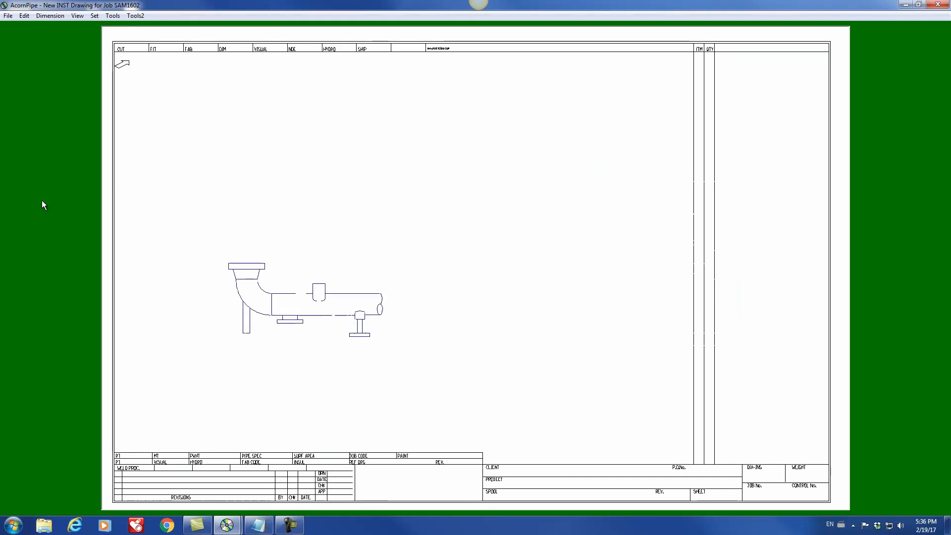
{"action": "key", "text": "Right"}
{"action": "key", "text": "Right"}
{"action": "key", "text": "Right"}
{"action": "key", "text": "Right"}
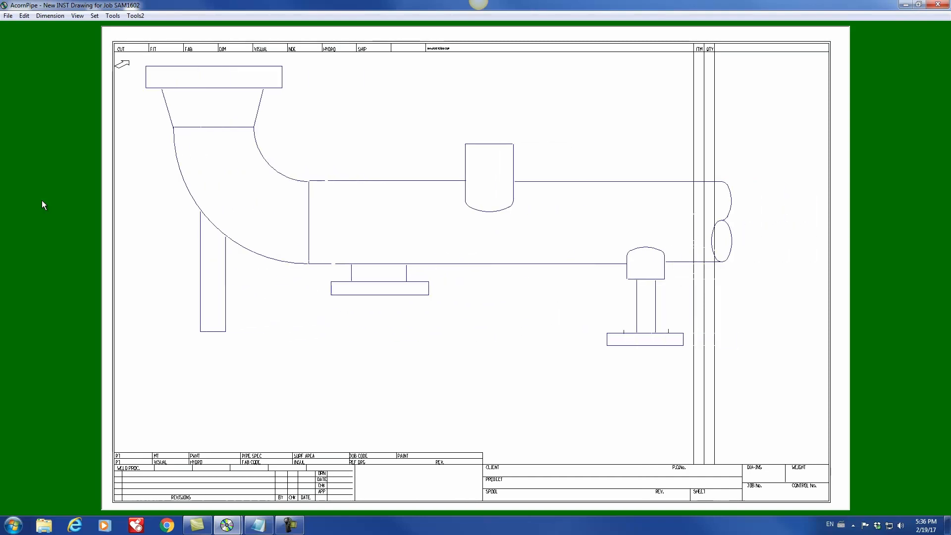
{"action": "key", "text": "Left"}
{"action": "key", "text": "Left"}
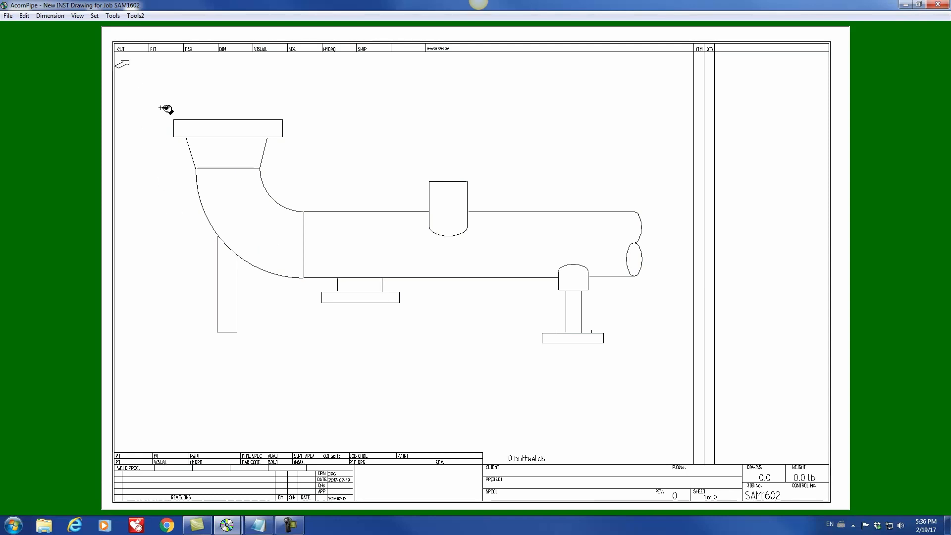
Step: Select the whole placed assembly and set the line thickness of its draw-your-own lines to 2
{"action": "mouse_move", "coordinate": [160, 108]}
{"action": "left_mouse_down"}
{"action": "mouse_move", "coordinate": [244, 221]}
{"action": "mouse_move", "coordinate": [564, 352]}
{"action": "mouse_move", "coordinate": [669, 376]}
{"action": "left_mouse_up"}
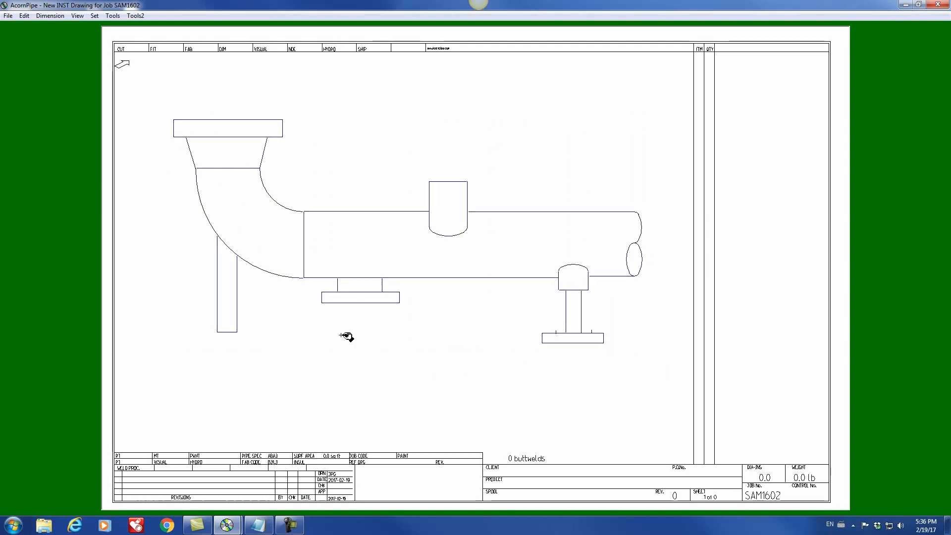
{"action": "left_click", "coordinate": [26, 16]}
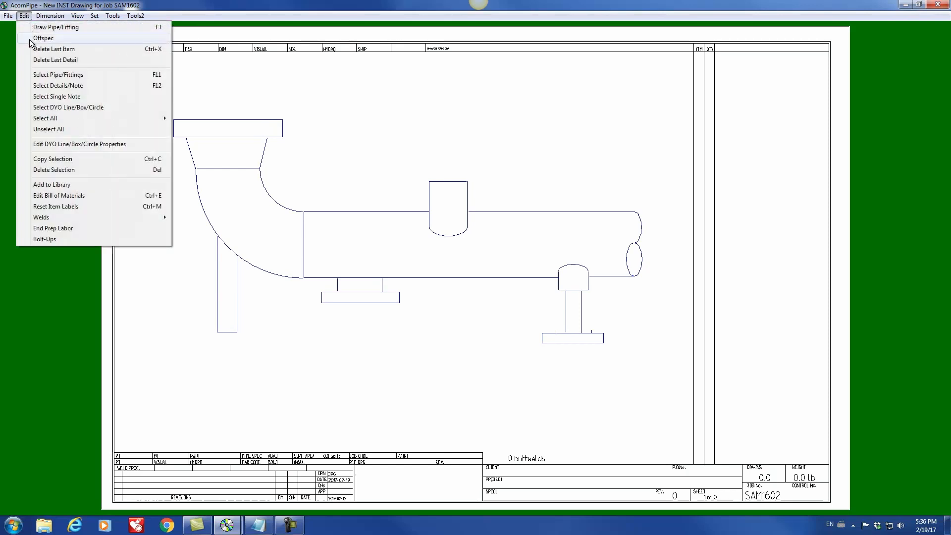
{"action": "left_click", "coordinate": [48, 147]}
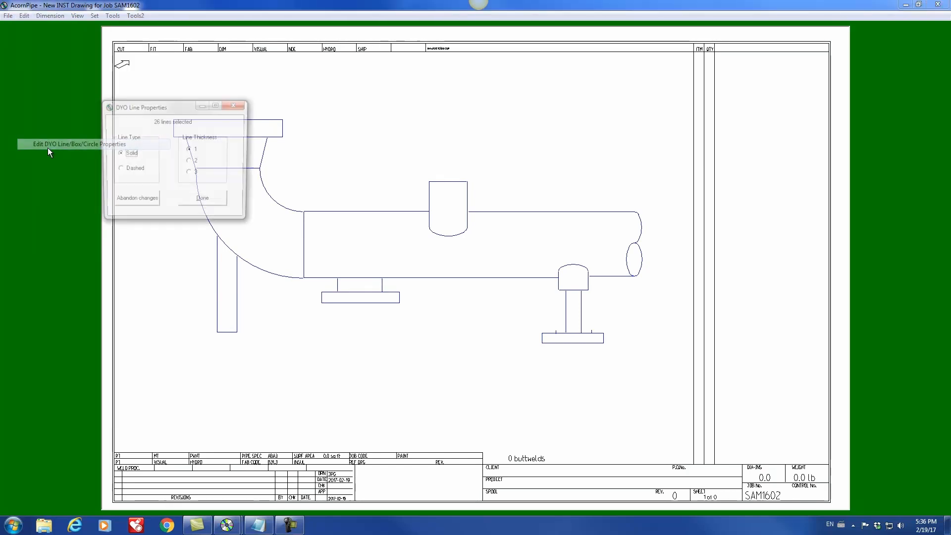
{"action": "left_click", "coordinate": [190, 162]}
{"action": "left_click", "coordinate": [203, 201]}
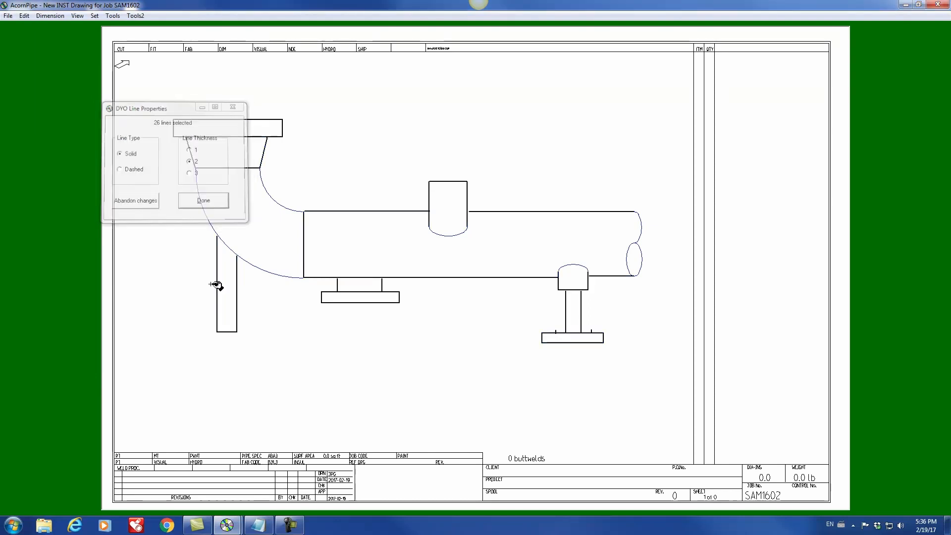